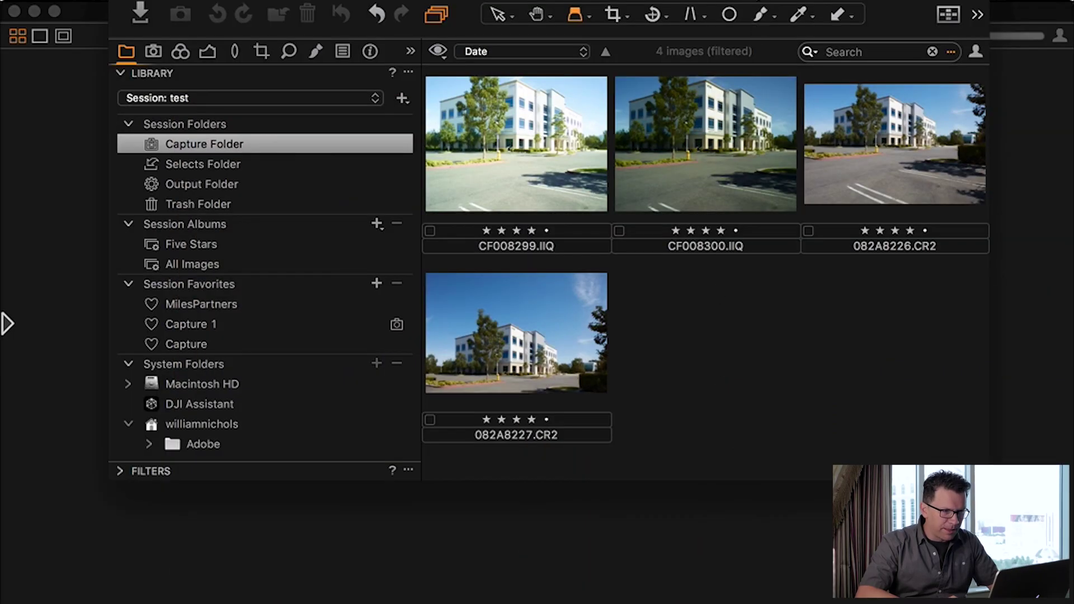
# Open CF008299.IIQ alone in the separate Viewer and reveal its adjustment tools panel
pyautogui.moveTo(753, 20); pyautogui.dragTo(745, 36)
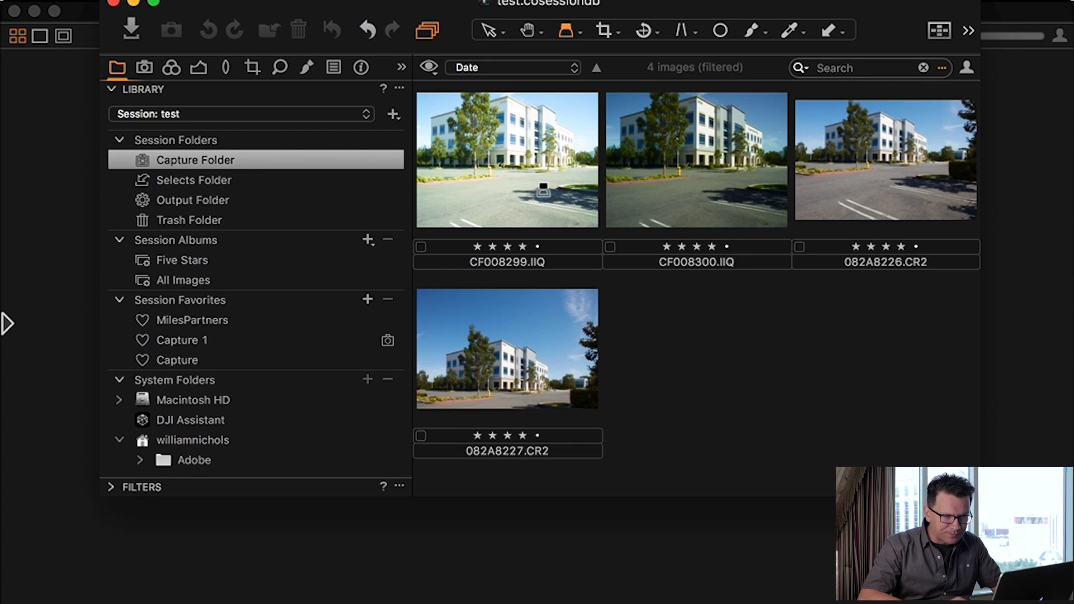
pyautogui.click(542, 190)
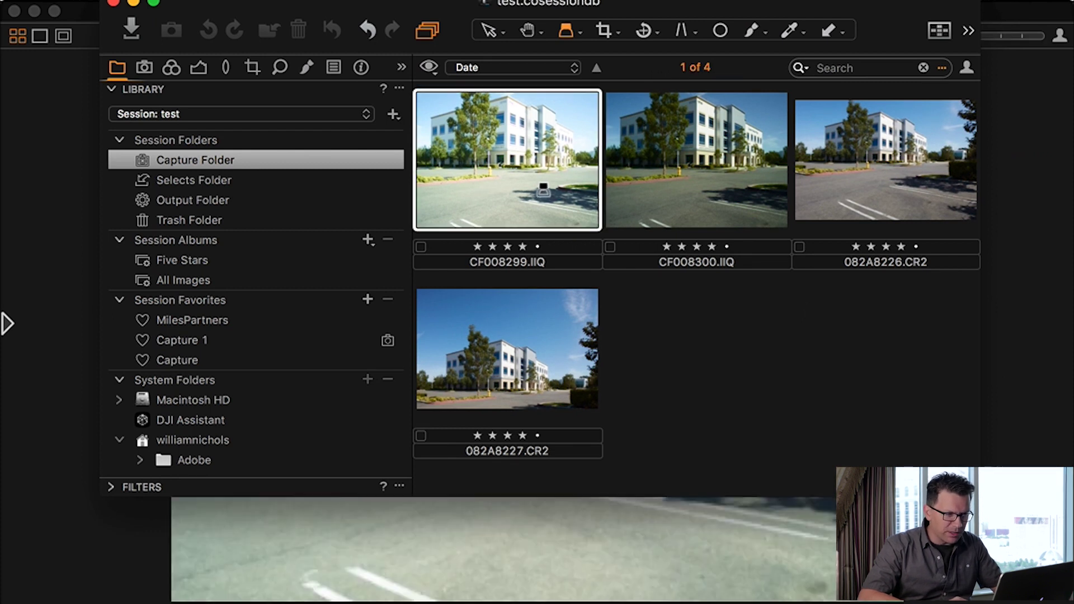
pyautogui.press('super+grave')
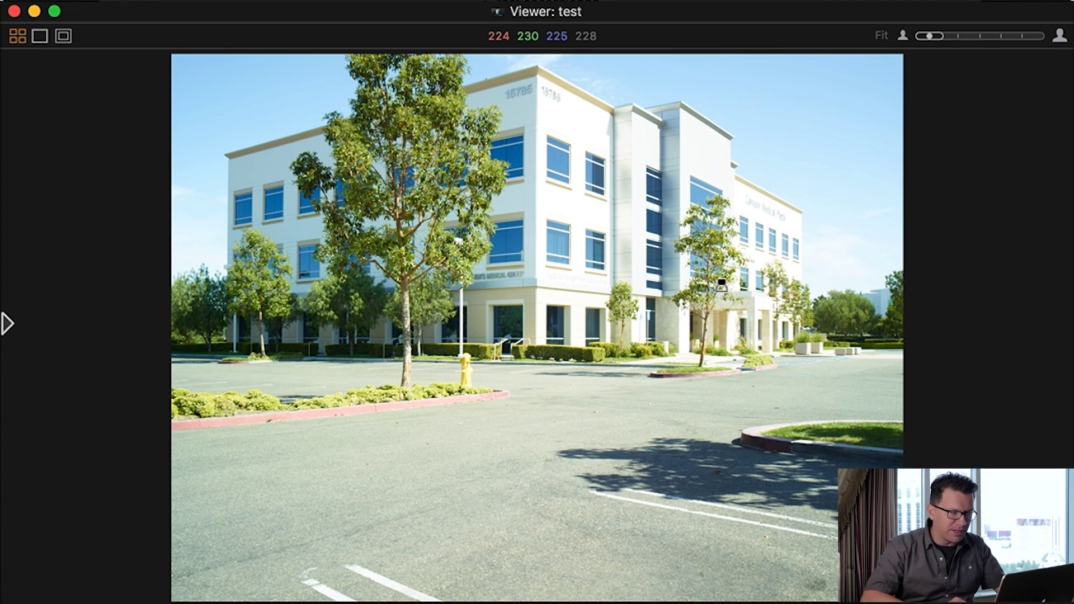
pyautogui.click(8, 325)
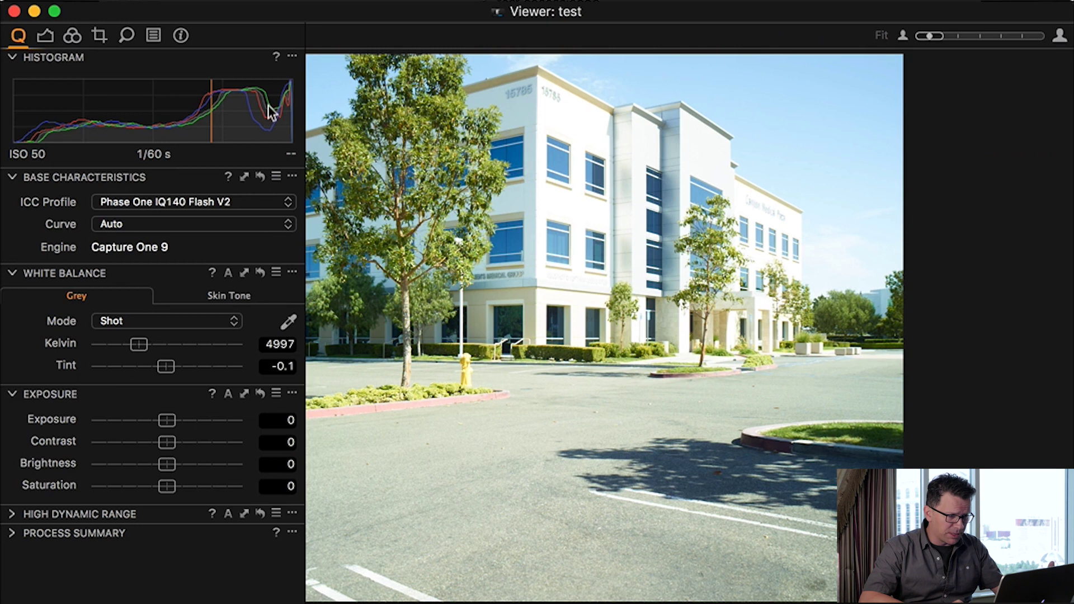
# Try auto and -0.8 exposure, lift High Dynamic Range Shadow to 20, then reset Exposure to 0
pyautogui.click(227, 393)
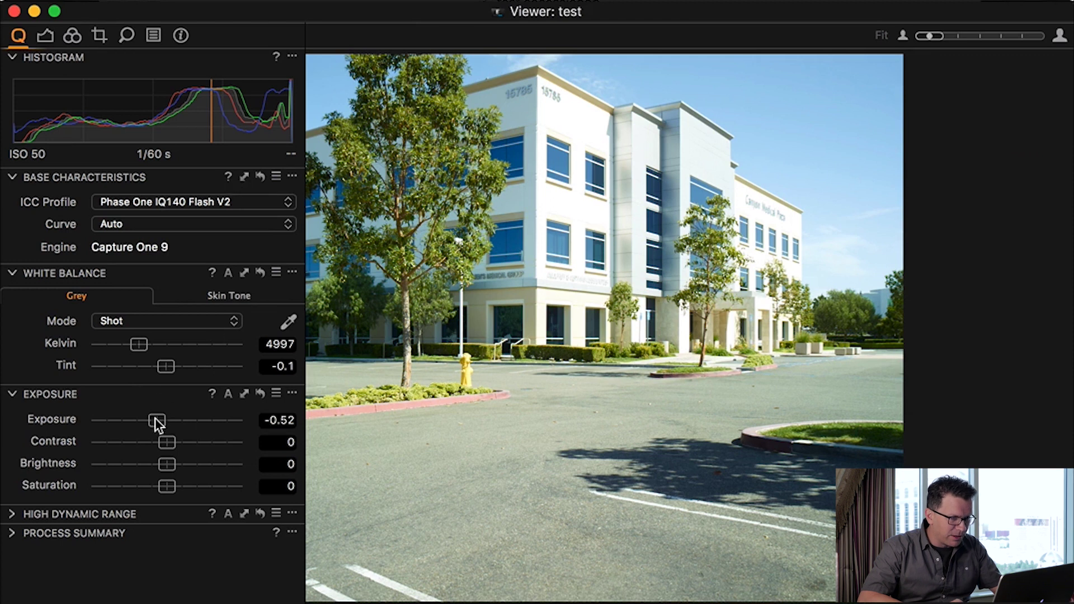
pyautogui.moveTo(156, 418); pyautogui.dragTo(152, 419)
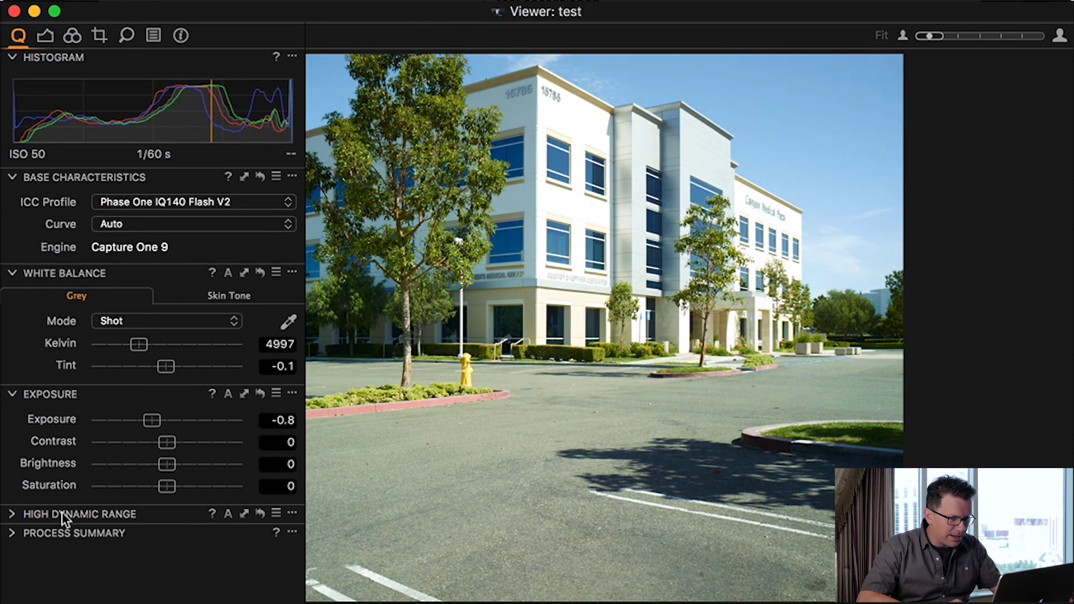
pyautogui.click(13, 513)
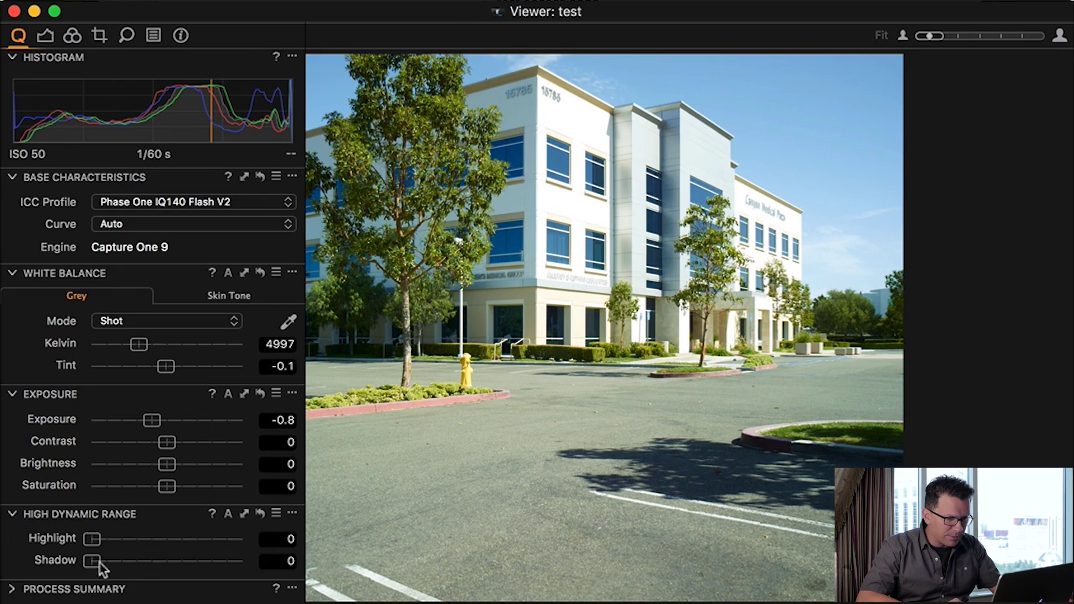
pyautogui.moveTo(93, 562); pyautogui.dragTo(125, 562)
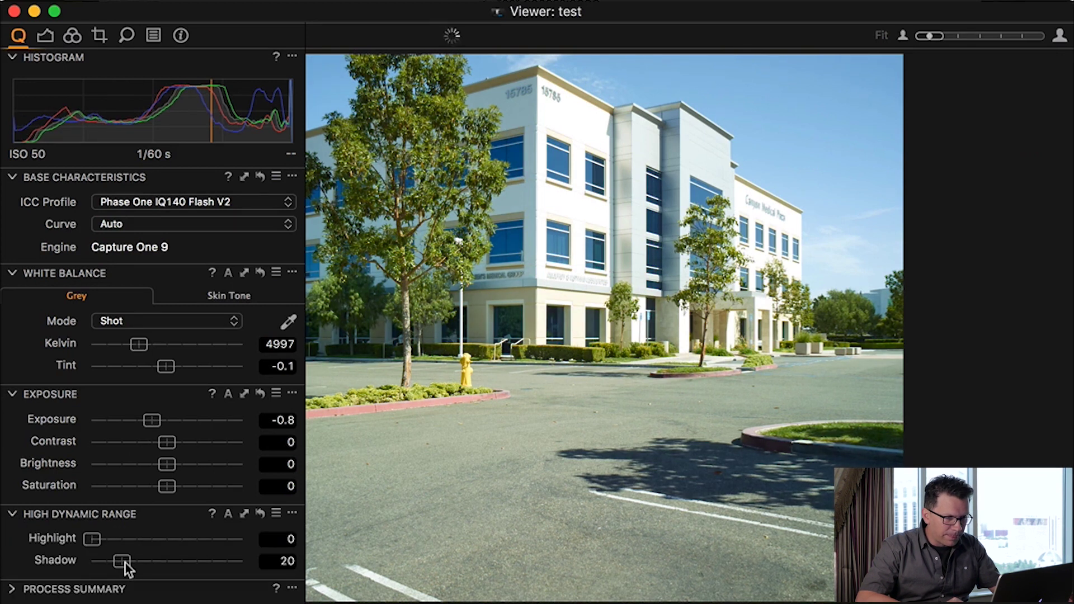
pyautogui.press('super+t')
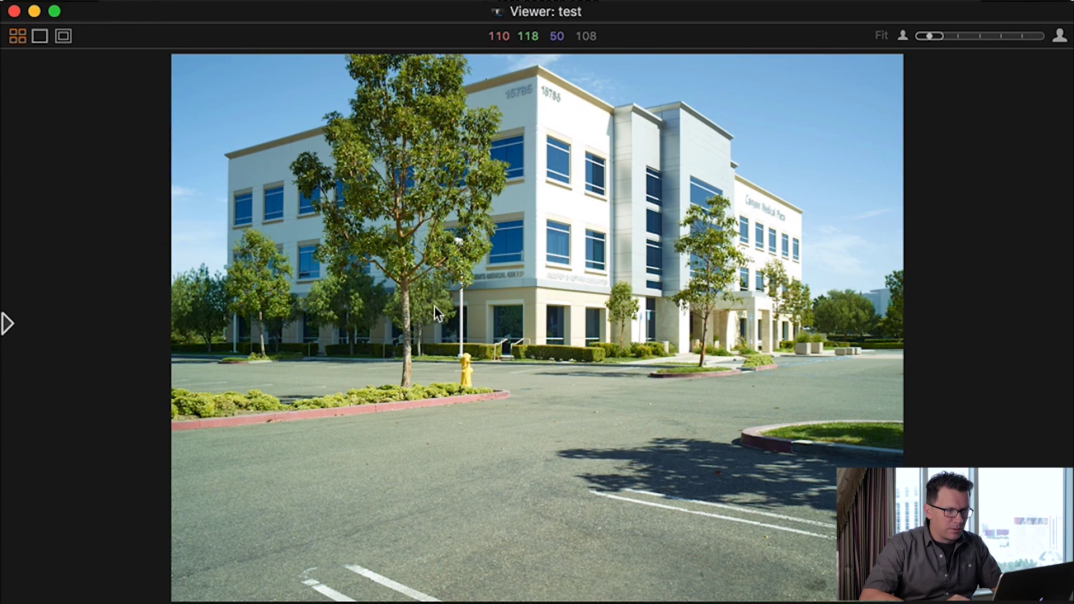
pyautogui.click(8, 324)
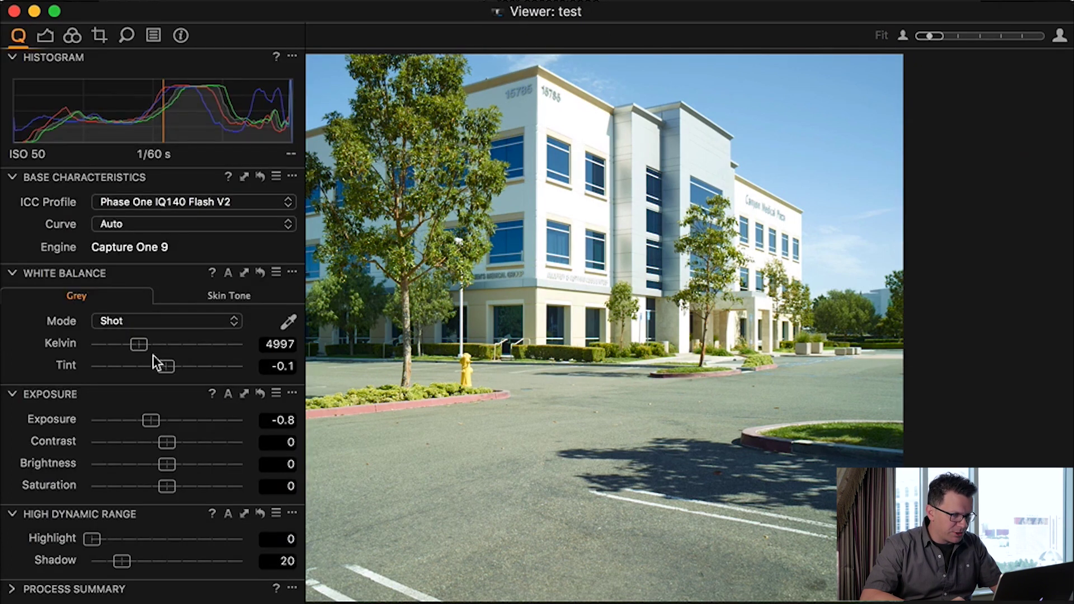
pyautogui.click(262, 393)
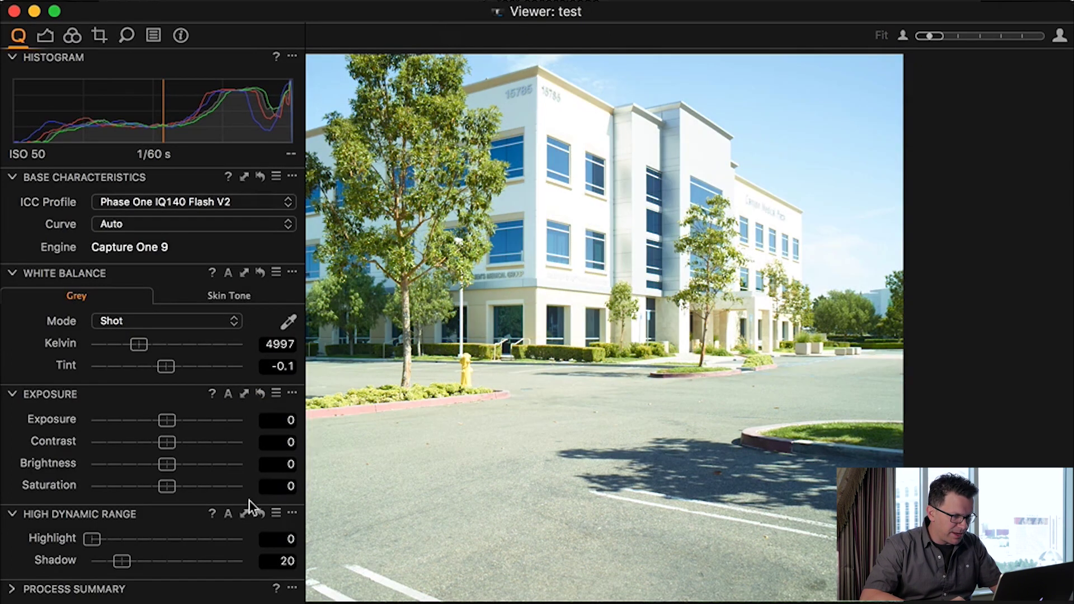
# Reset the High Dynamic Range shadows to 0, loupe the facade, and bring the session window forward
pyautogui.click(262, 515)
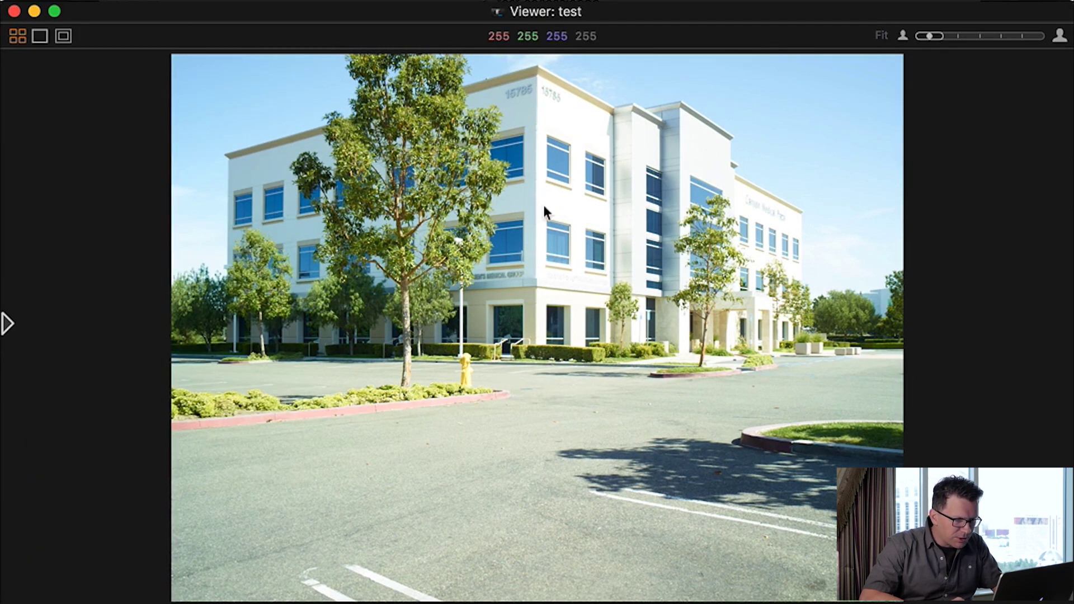
pyautogui.press('p')
pyautogui.moveTo(538, 214); pyautogui.dragTo(461, 385)
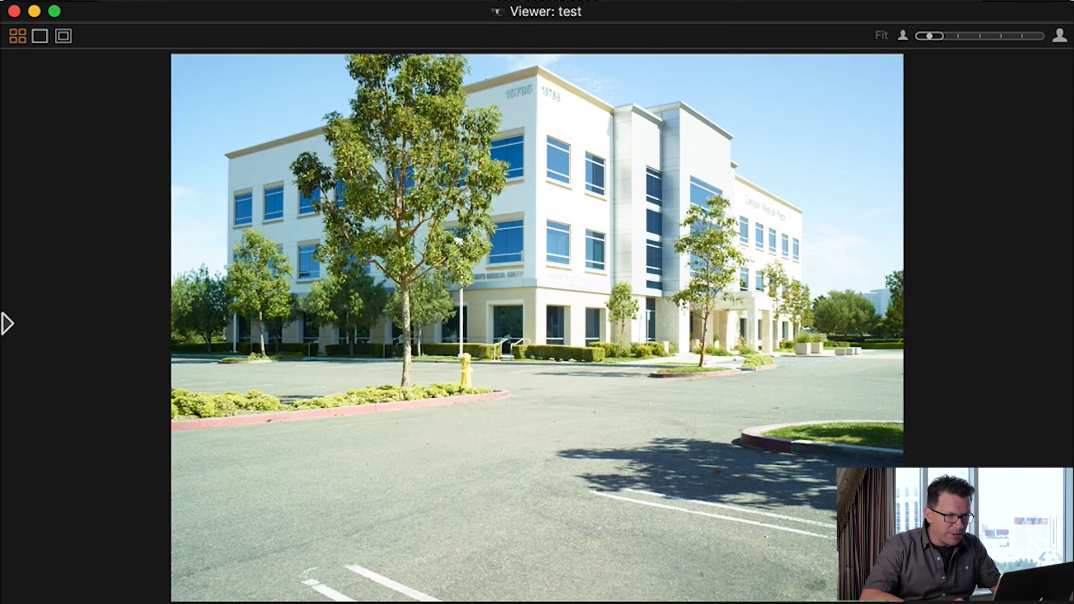
pyautogui.click(726, 2)
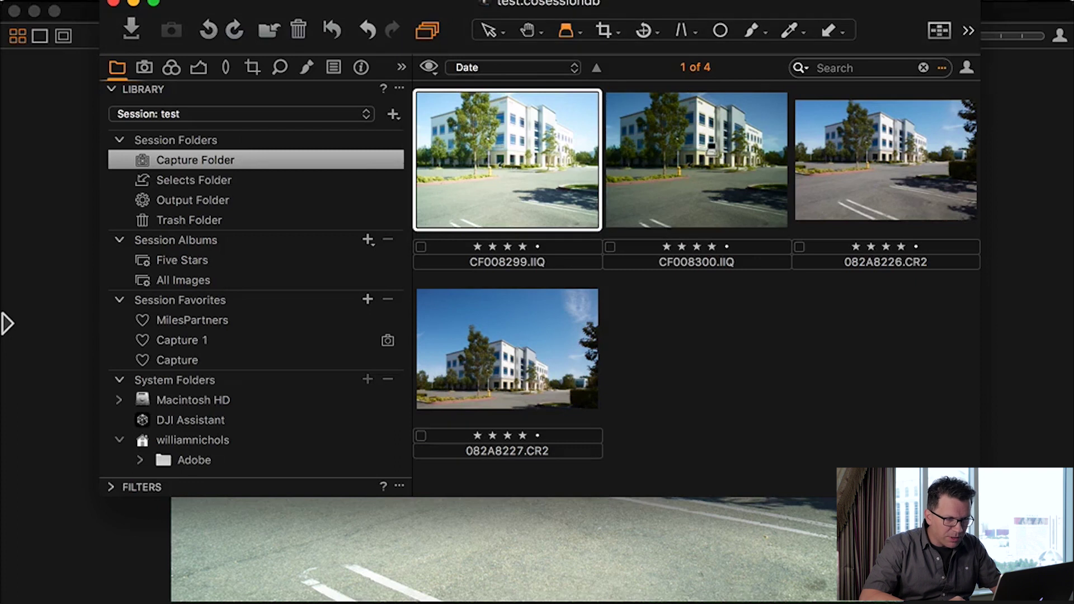
# Select CF008300.IIQ plus 082A8226.CR2 and bring the Viewer showing both to the front
pyautogui.click(708, 146)
pyautogui.click(880, 174)
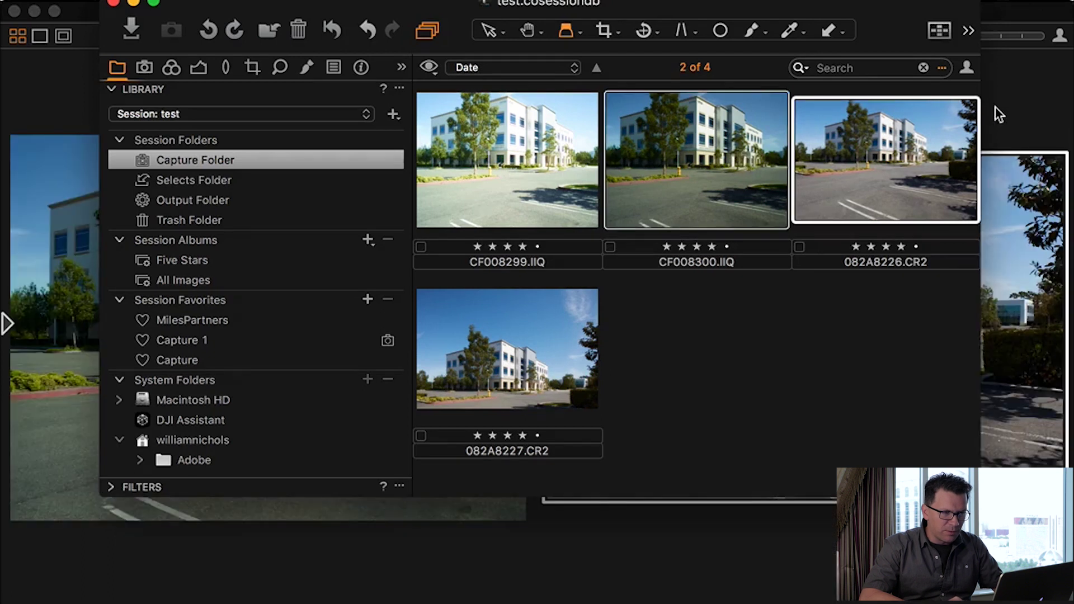
pyautogui.click(1017, 86)
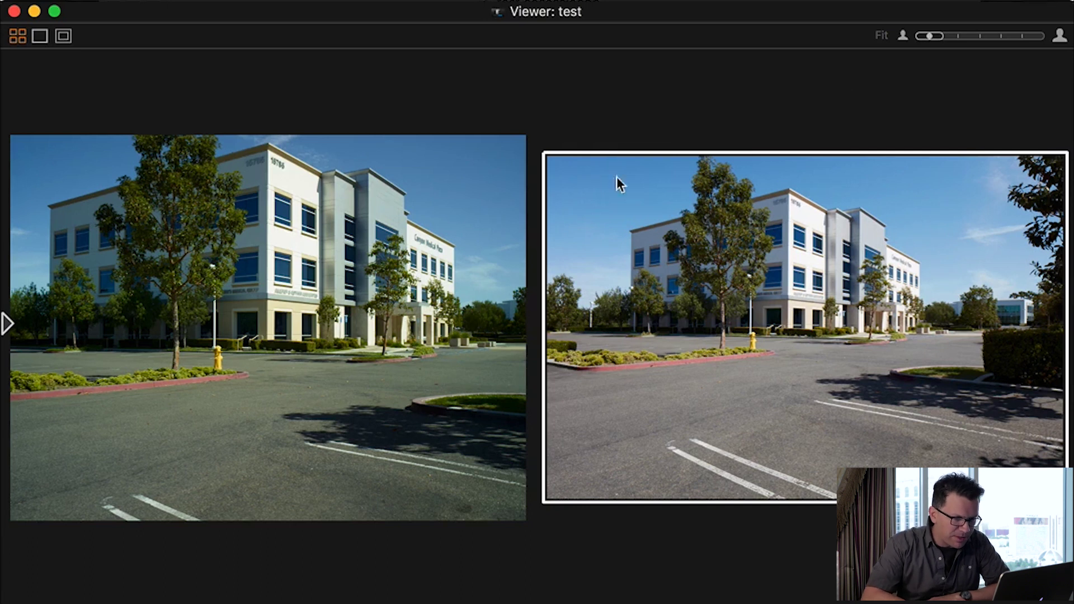
pyautogui.moveTo(779, 304)
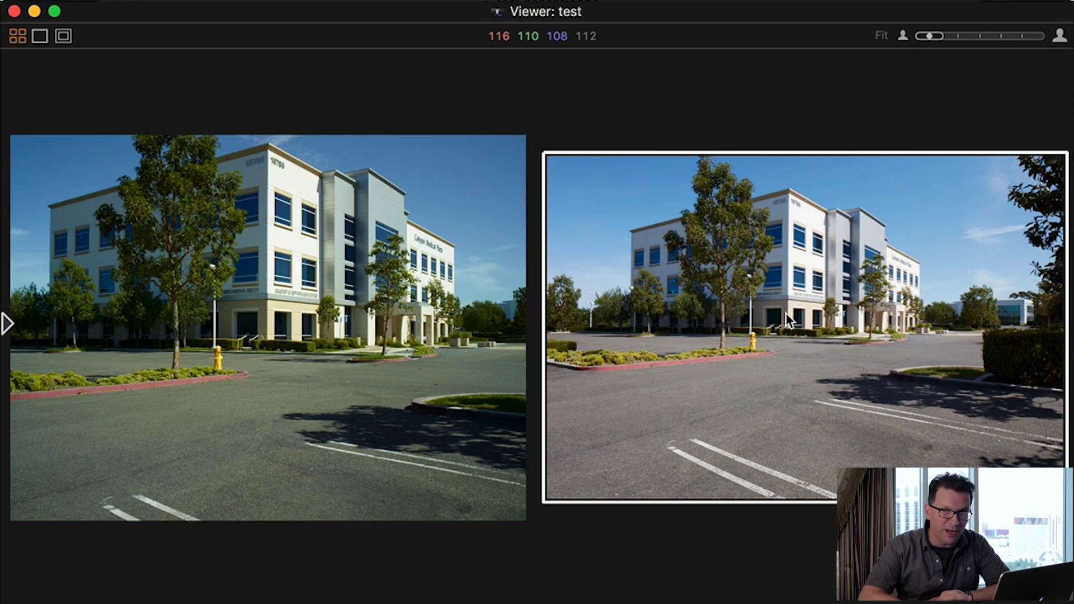
pyautogui.press('p')
pyautogui.moveTo(786, 313); pyautogui.dragTo(732, 302)
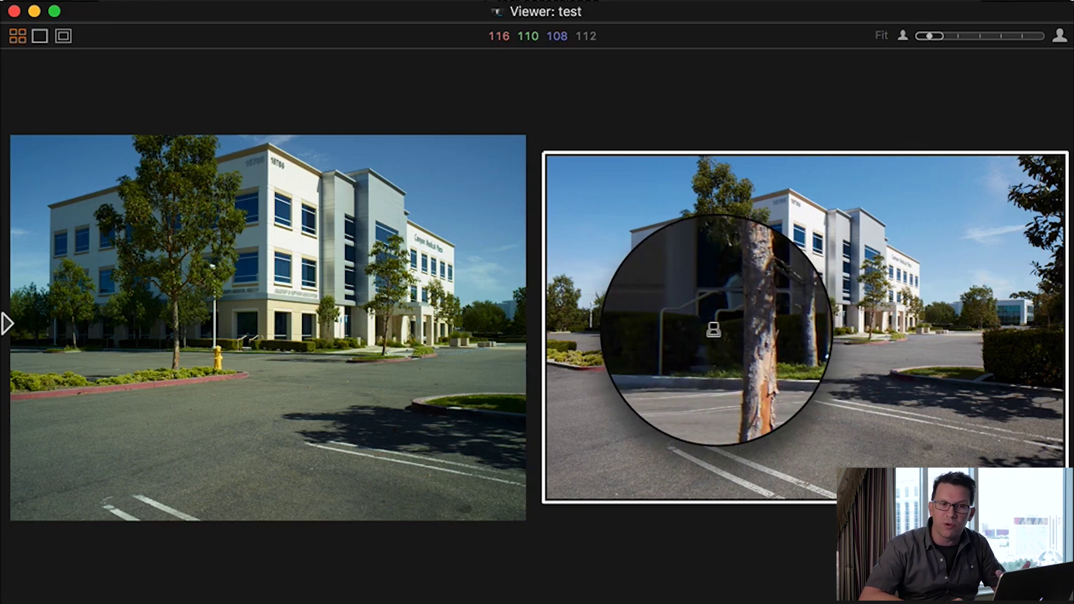
pyautogui.moveTo(716, 331); pyautogui.dragTo(752, 343)
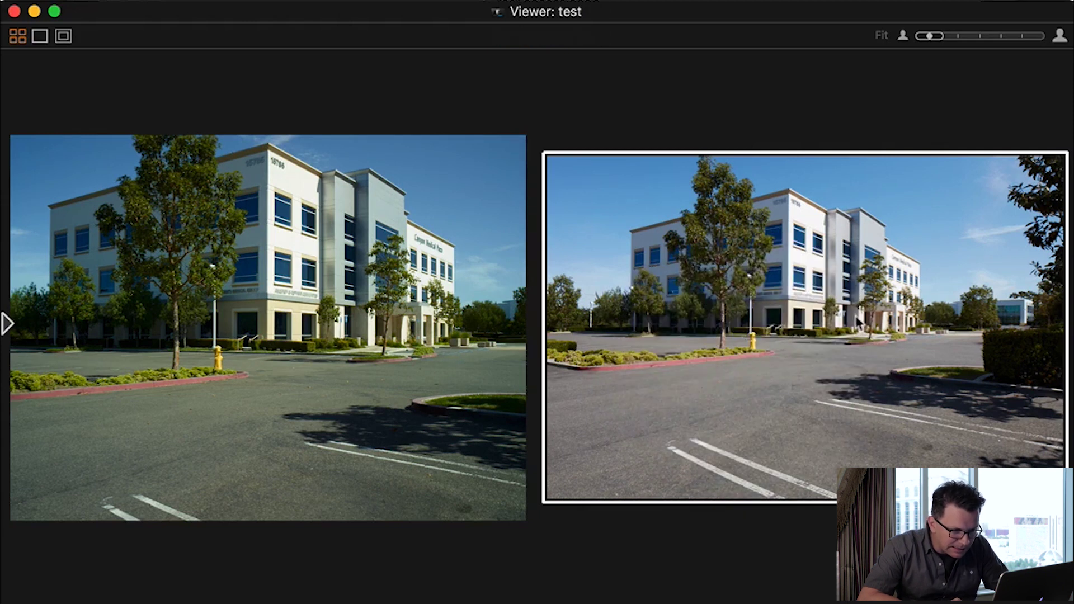
pyautogui.moveTo(846, 317); pyautogui.dragTo(839, 317)
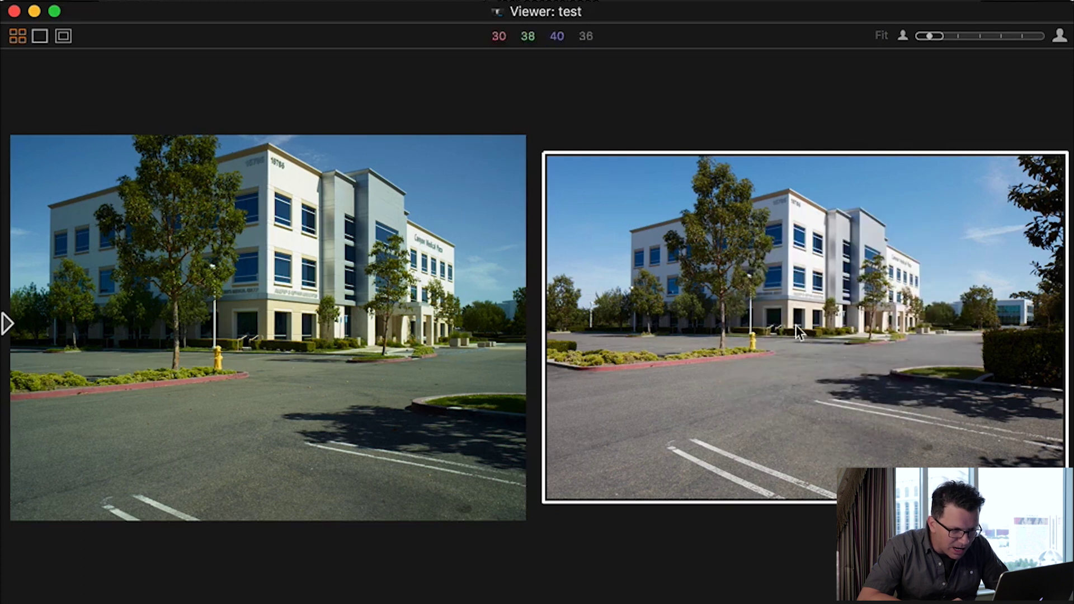
pyautogui.moveTo(841, 316); pyautogui.dragTo(842, 338)
pyautogui.moveTo(1023, 313); pyautogui.dragTo(1024, 312)
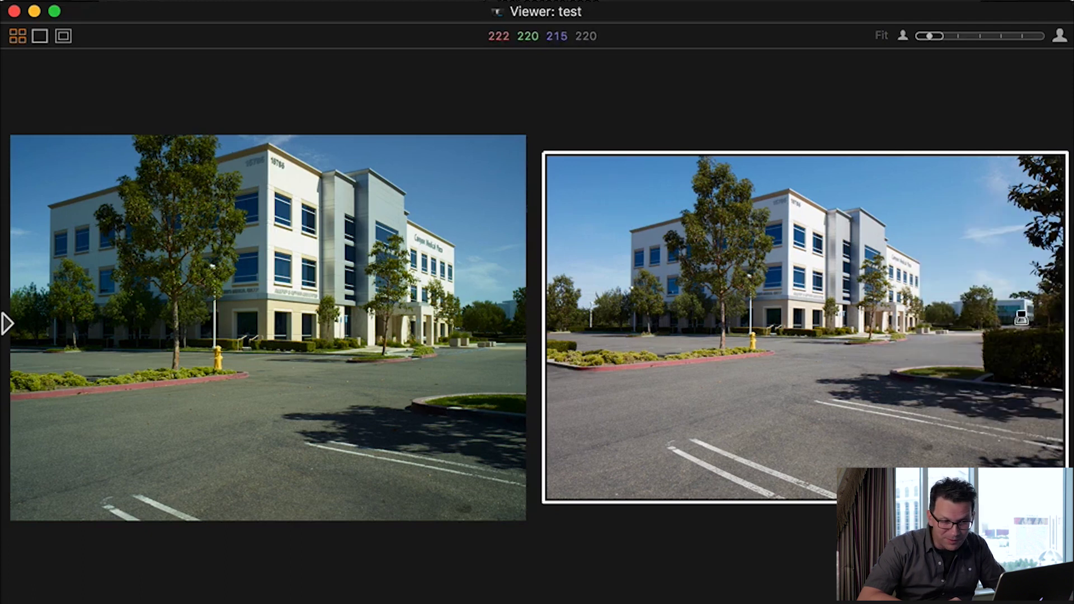
pyautogui.moveTo(1019, 317); pyautogui.dragTo(1006, 298)
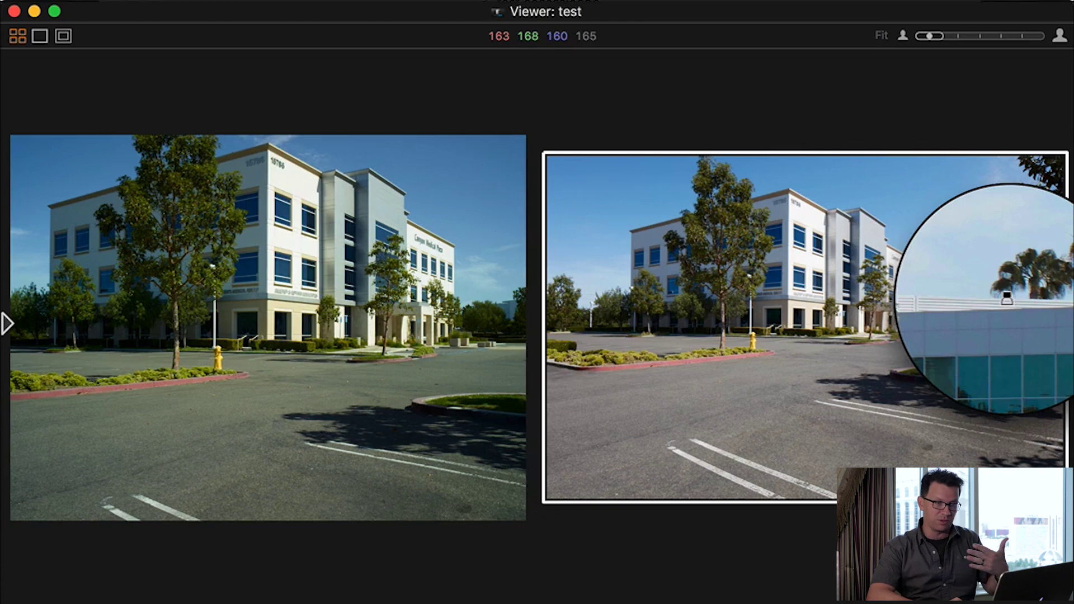
pyautogui.moveTo(714, 404); pyautogui.dragTo(694, 389)
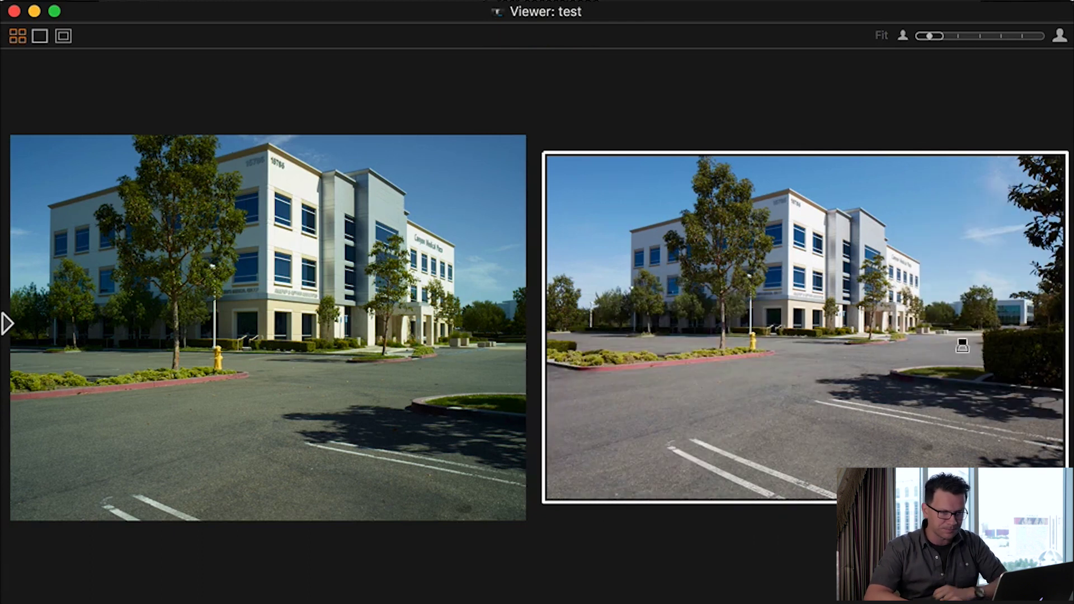
pyautogui.moveTo(951, 311); pyautogui.dragTo(867, 283)
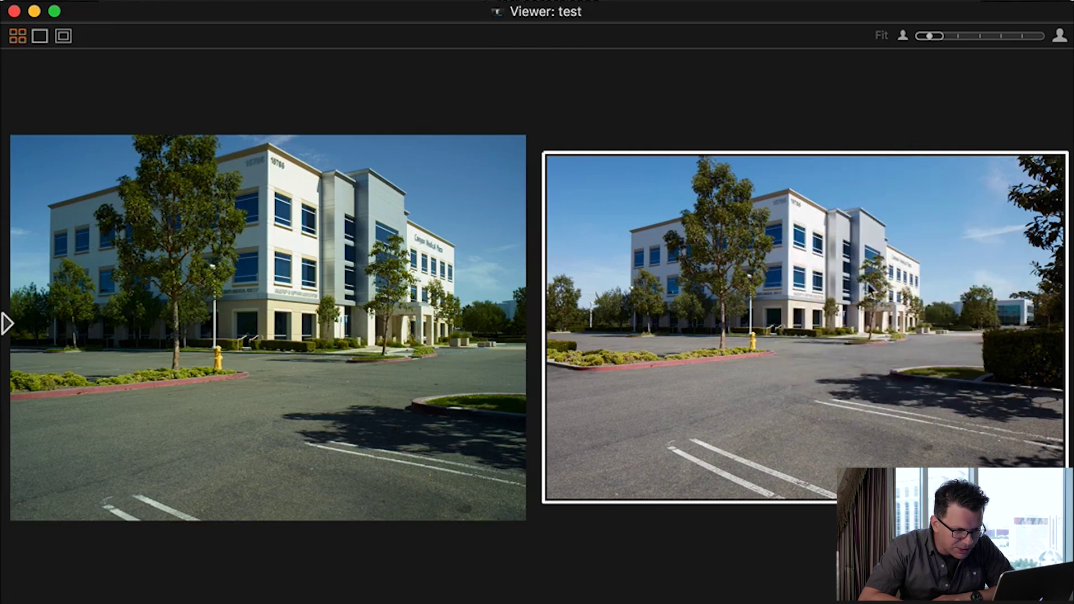
pyautogui.moveTo(794, 311); pyautogui.dragTo(787, 199)
pyautogui.moveTo(258, 161); pyautogui.dragTo(257, 160)
pyautogui.moveTo(239, 291)
pyautogui.mouseDown()
pyautogui.moveTo(220, 292)
pyautogui.moveTo(258, 286)
pyautogui.moveTo(239, 293)
pyautogui.mouseUp()
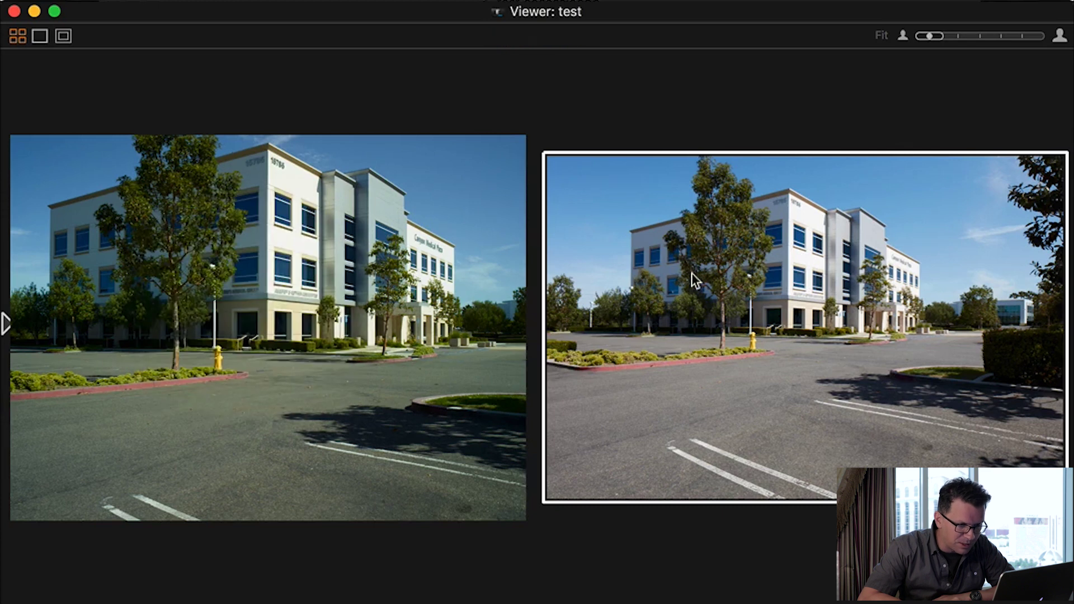
pyautogui.moveTo(773, 297); pyautogui.dragTo(769, 297)
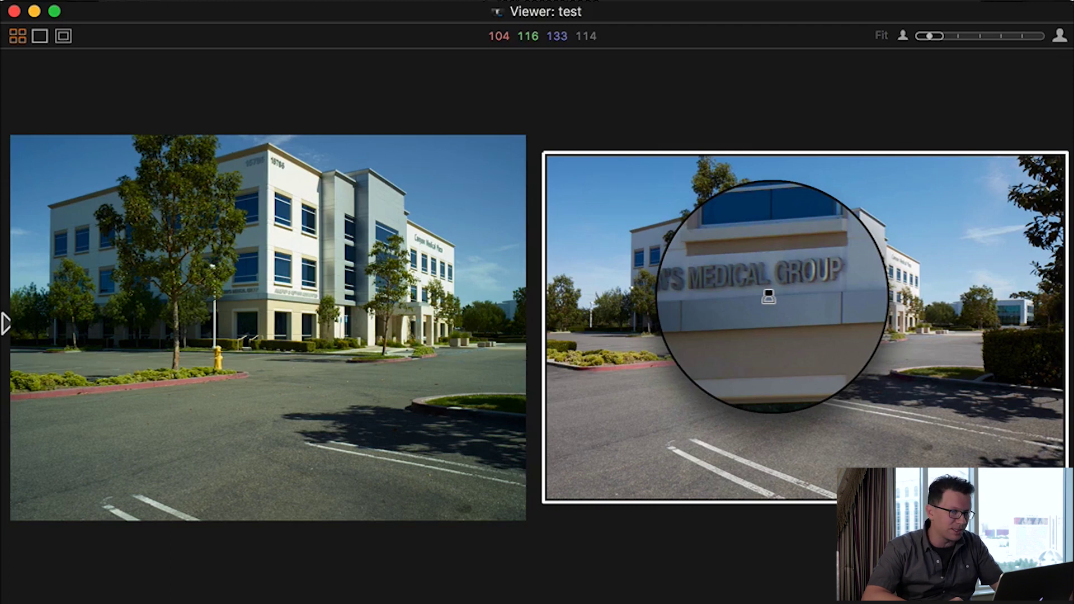
pyautogui.moveTo(769, 296); pyautogui.dragTo(771, 292)
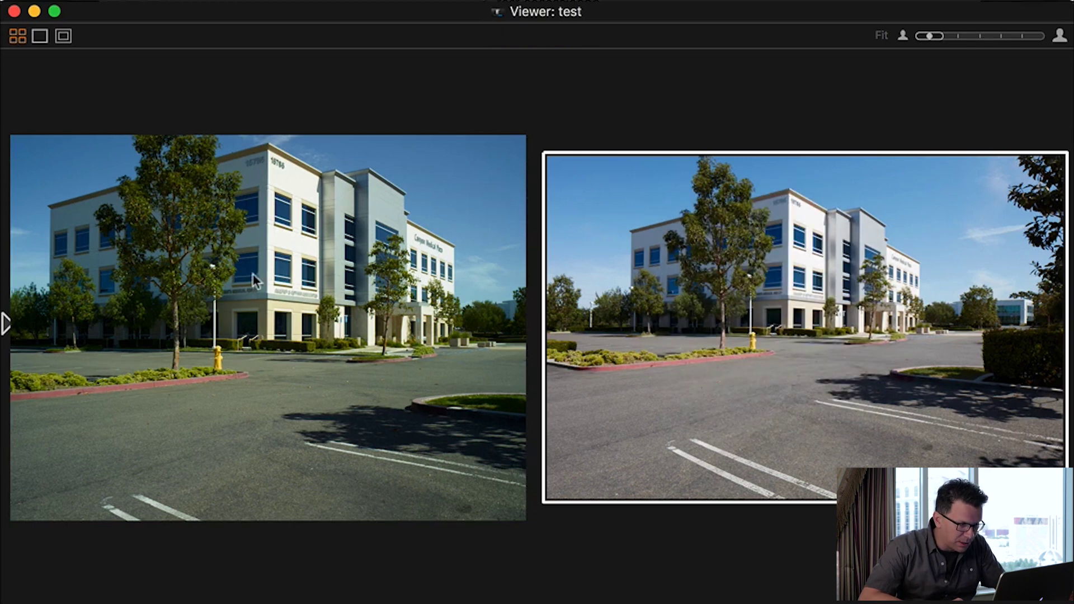
pyautogui.moveTo(240, 291); pyautogui.dragTo(279, 281)
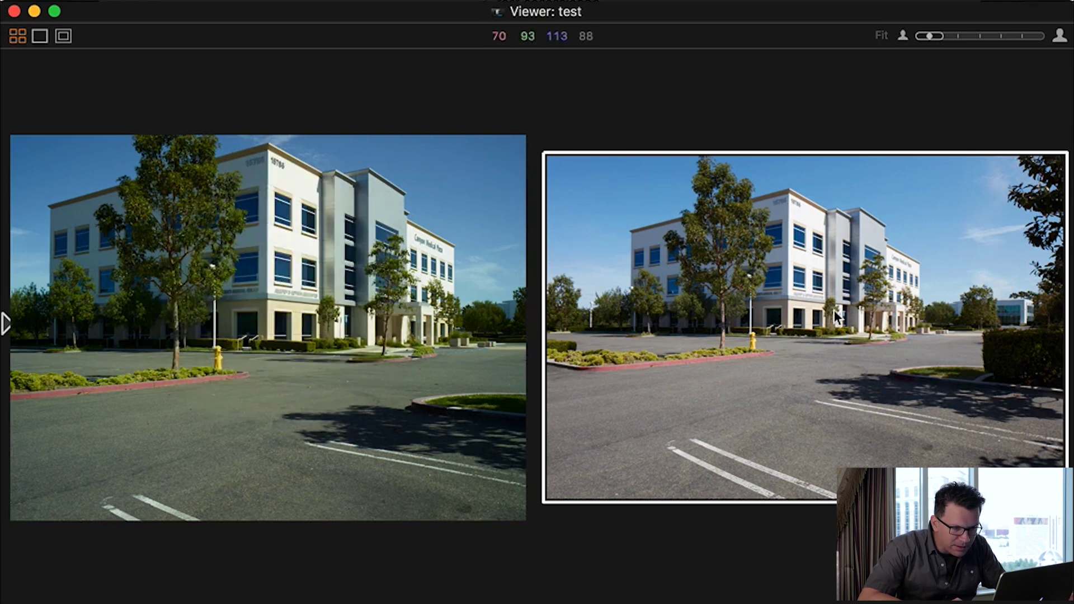
pyautogui.moveTo(793, 292); pyautogui.dragTo(794, 290)
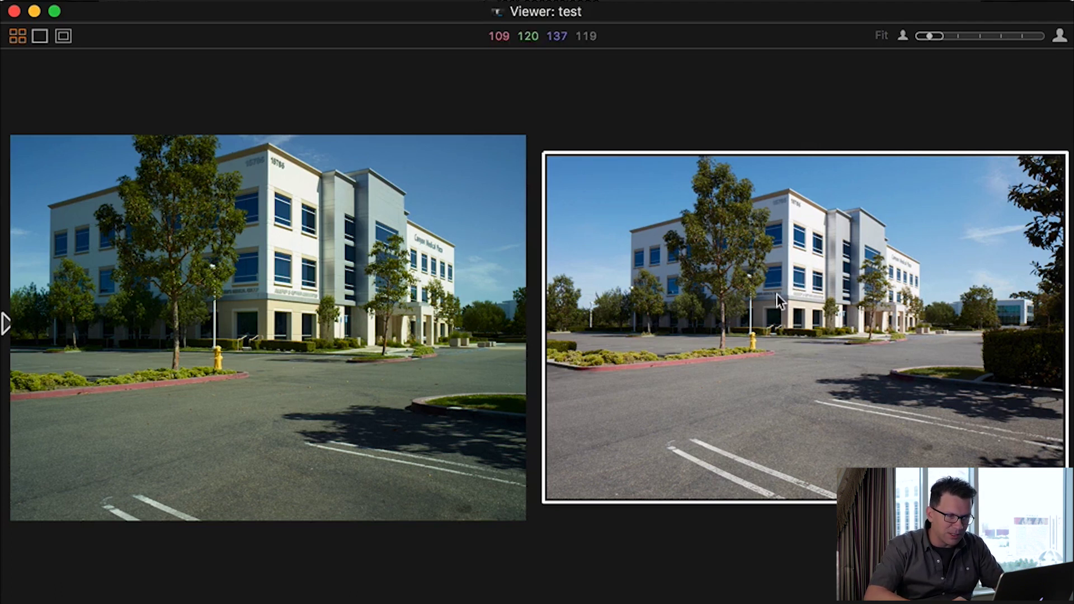
# Magnify the building sign and the doorway in the left and right photos
pyautogui.moveTo(776, 292); pyautogui.dragTo(759, 309)
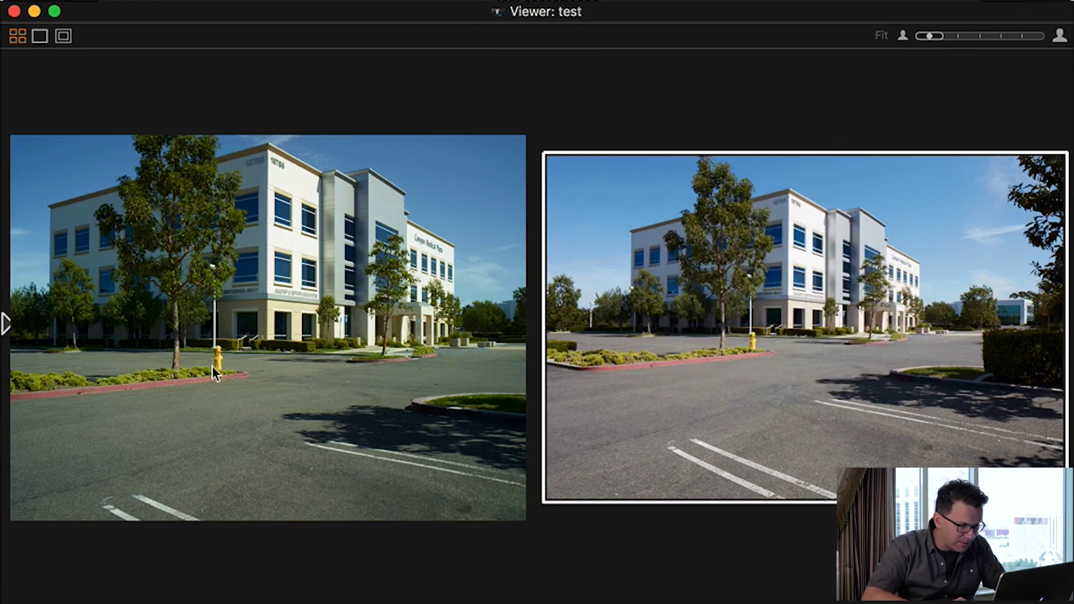
pyautogui.moveTo(215, 360); pyautogui.dragTo(213, 366)
pyautogui.moveTo(344, 327); pyautogui.dragTo(342, 325)
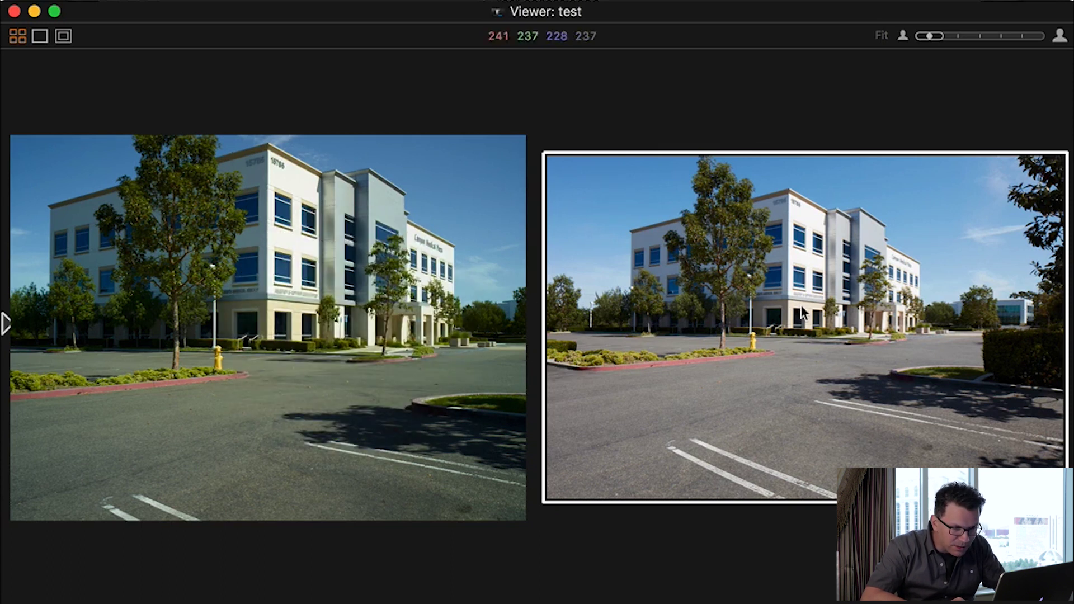
pyautogui.moveTo(840, 317); pyautogui.dragTo(838, 314)
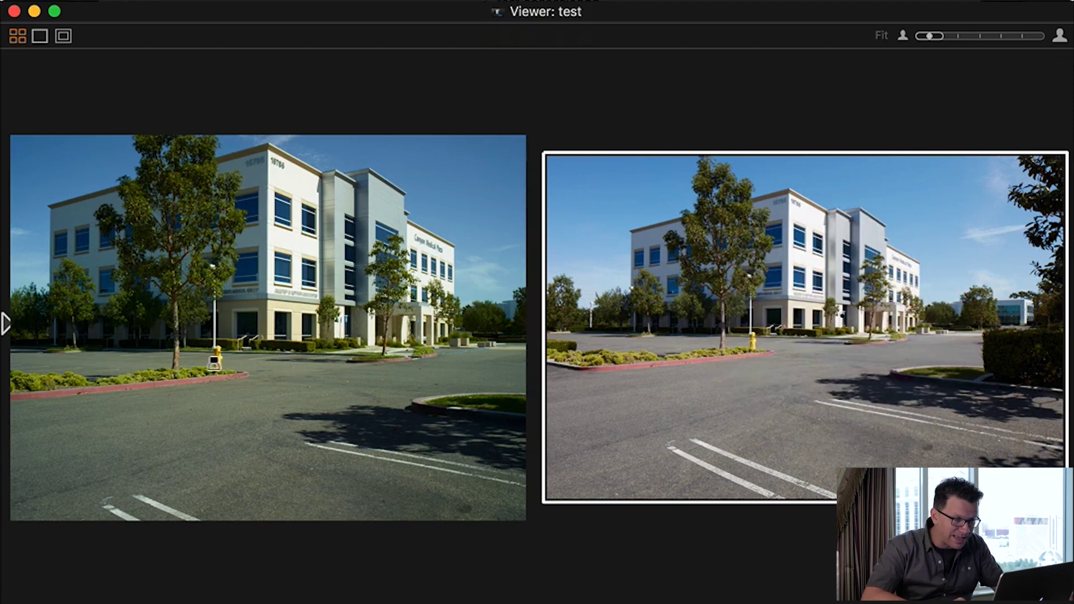
# Compare the yellow hydrant and one more detail in both photos, then bring the session library forward
pyautogui.moveTo(211, 358); pyautogui.dragTo(214, 361)
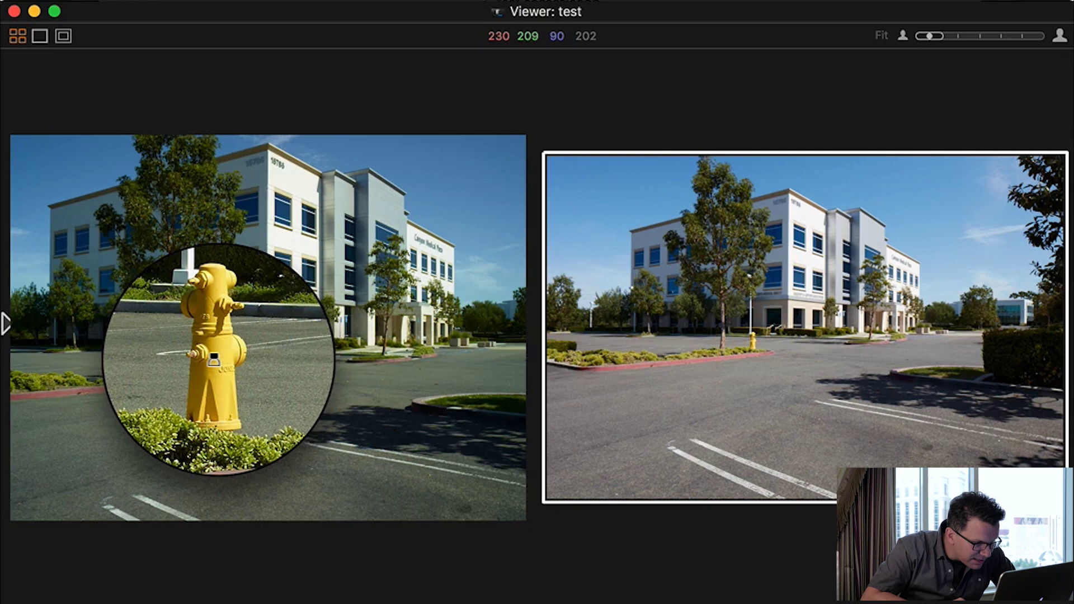
pyautogui.moveTo(214, 360); pyautogui.dragTo(214, 364)
pyautogui.moveTo(750, 338); pyautogui.dragTo(748, 343)
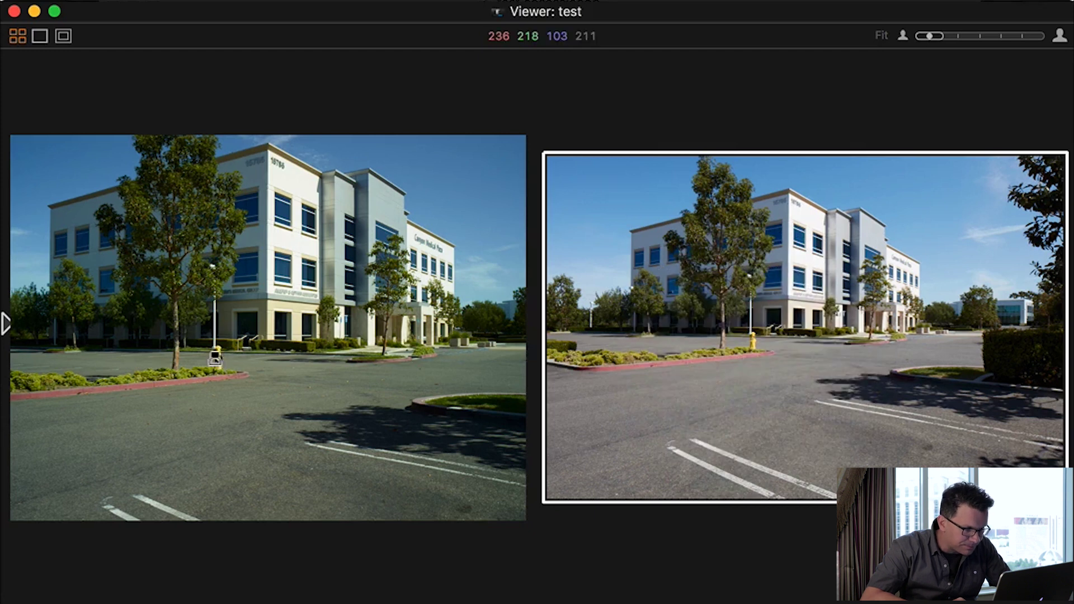
pyautogui.moveTo(215, 357); pyautogui.dragTo(215, 359)
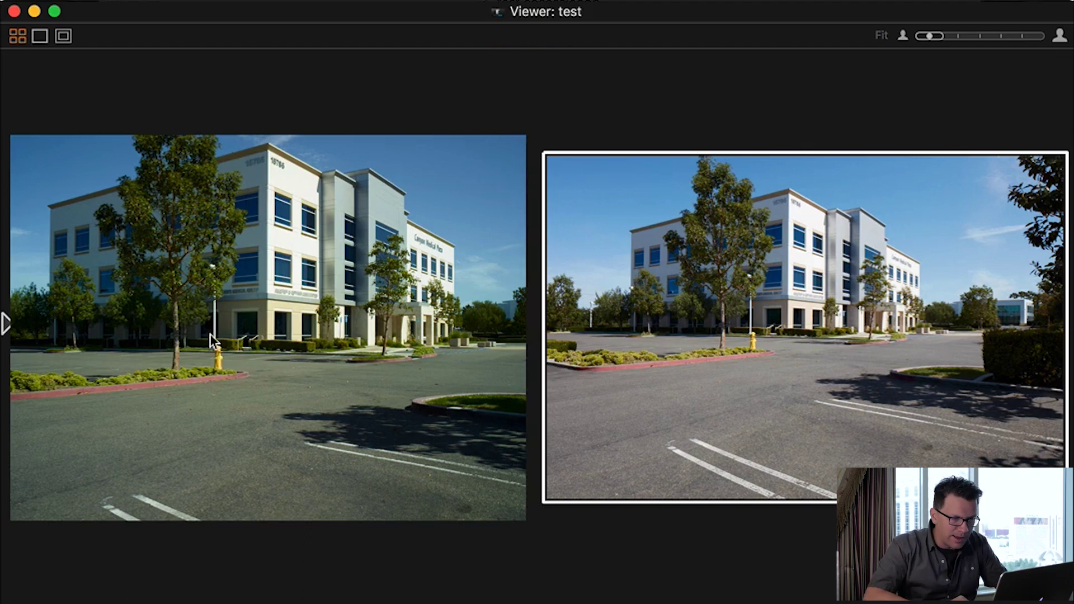
pyautogui.moveTo(825, 274); pyautogui.dragTo(826, 281)
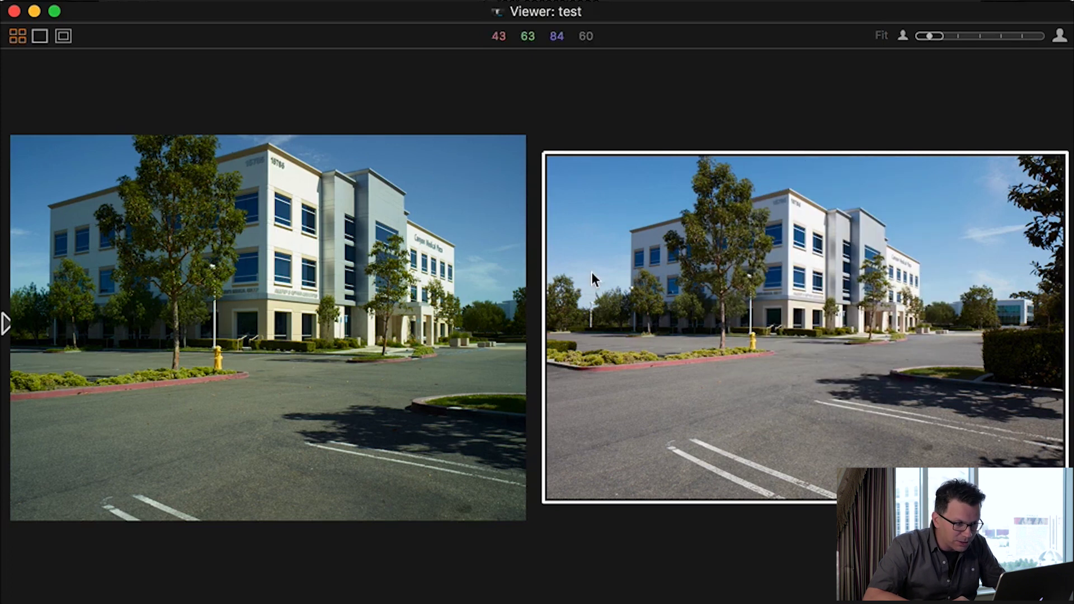
pyautogui.moveTo(325, 245); pyautogui.dragTo(325, 244)
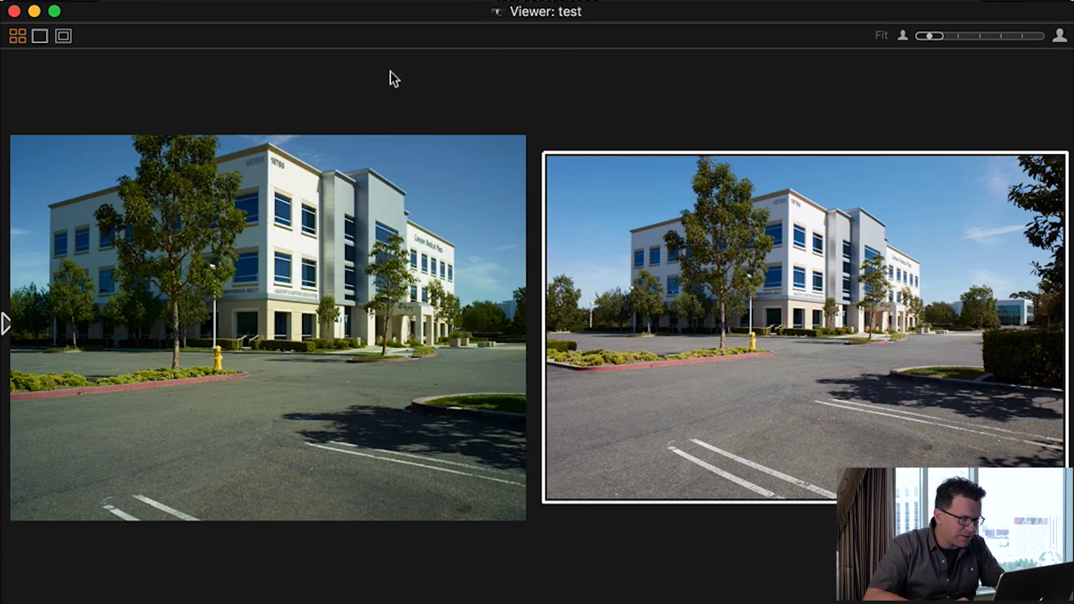
pyautogui.click(441, 2)
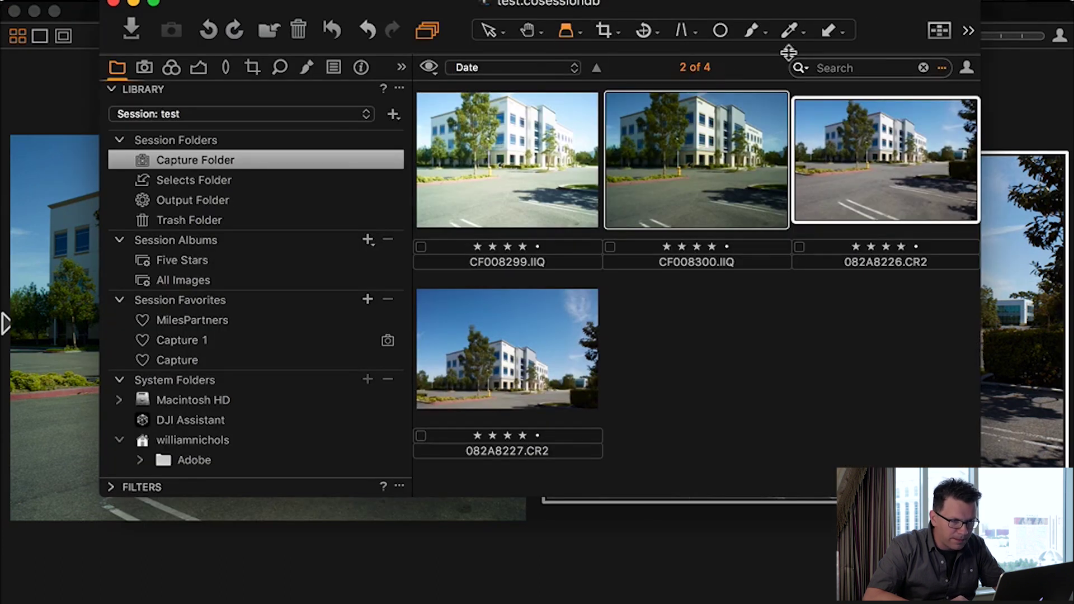
# Turn on the Focus Mask overlay and return to the side-by-side Viewer
pyautogui.click(942, 32)
pyautogui.click(1009, 82)
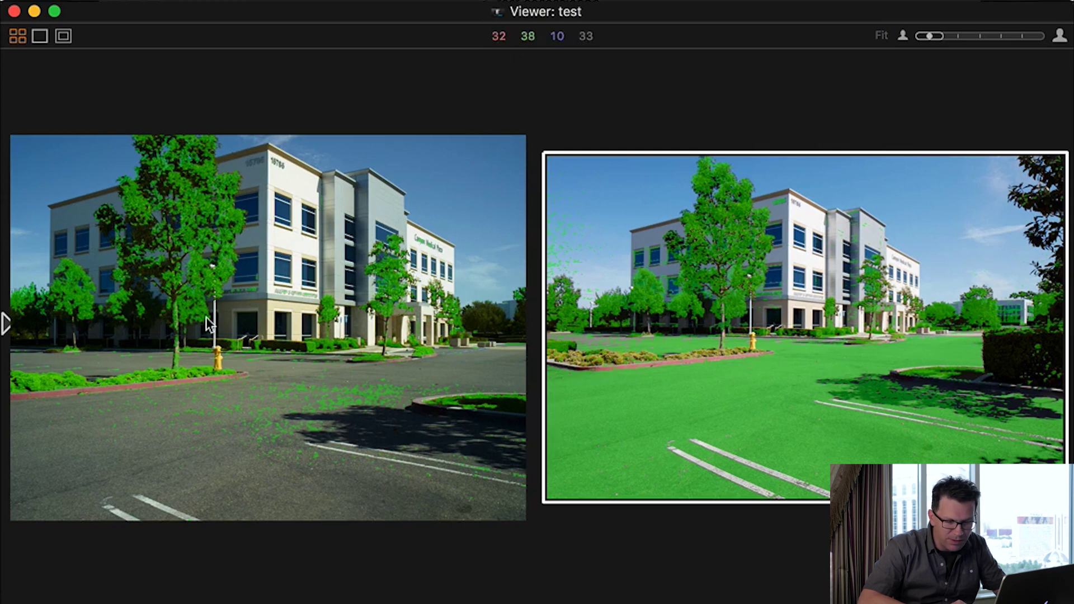
# Magnify the hedge in the left and right photos under the focus mask
pyautogui.click(265, 310)
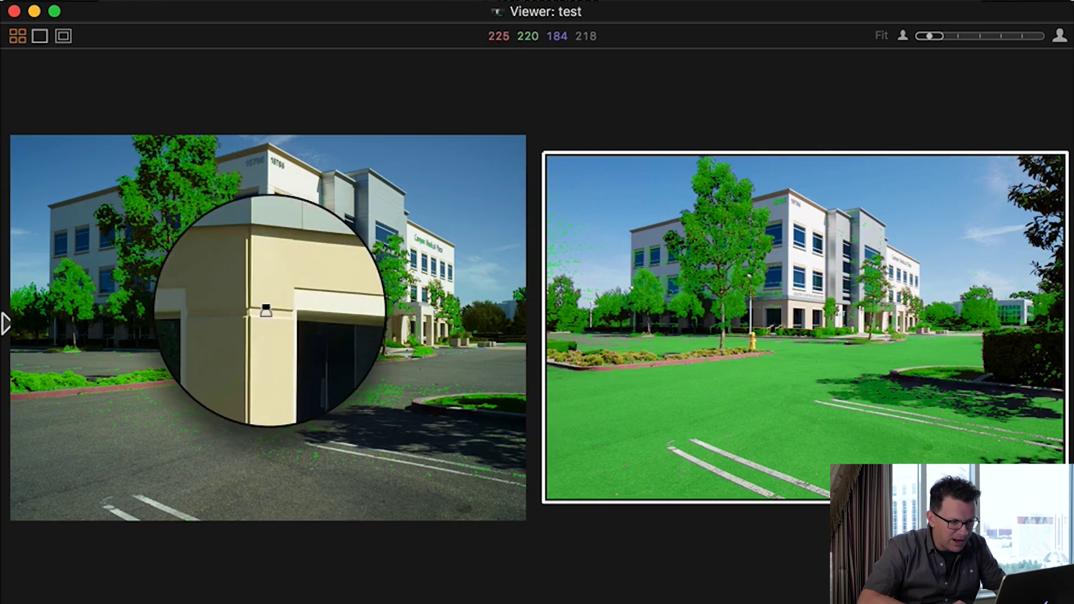
pyautogui.moveTo(265, 311); pyautogui.dragTo(293, 341)
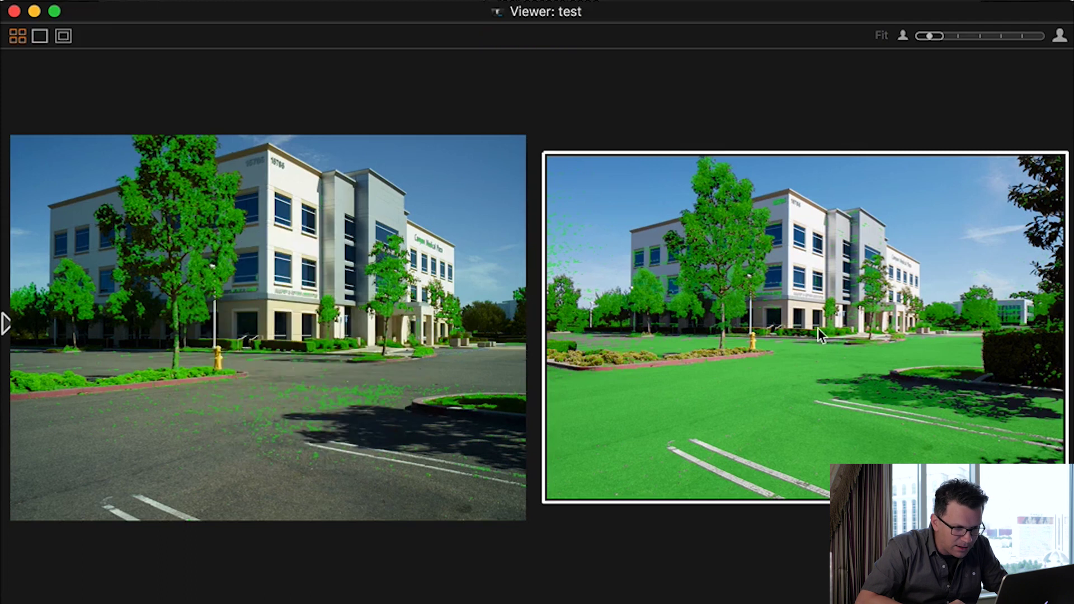
pyautogui.moveTo(798, 333); pyautogui.dragTo(806, 331)
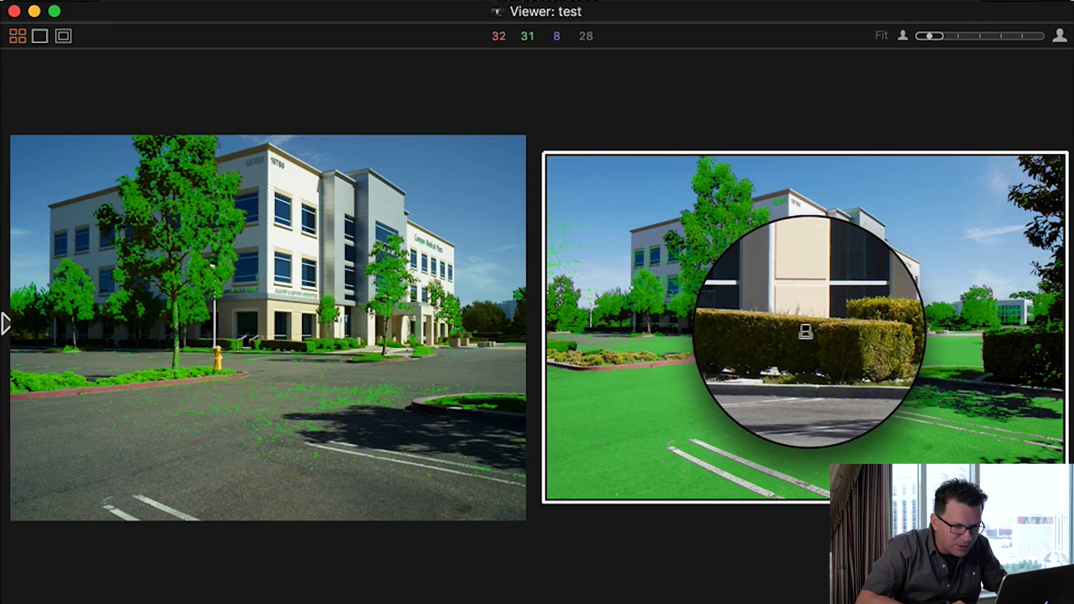
pyautogui.moveTo(805, 332); pyautogui.dragTo(805, 332)
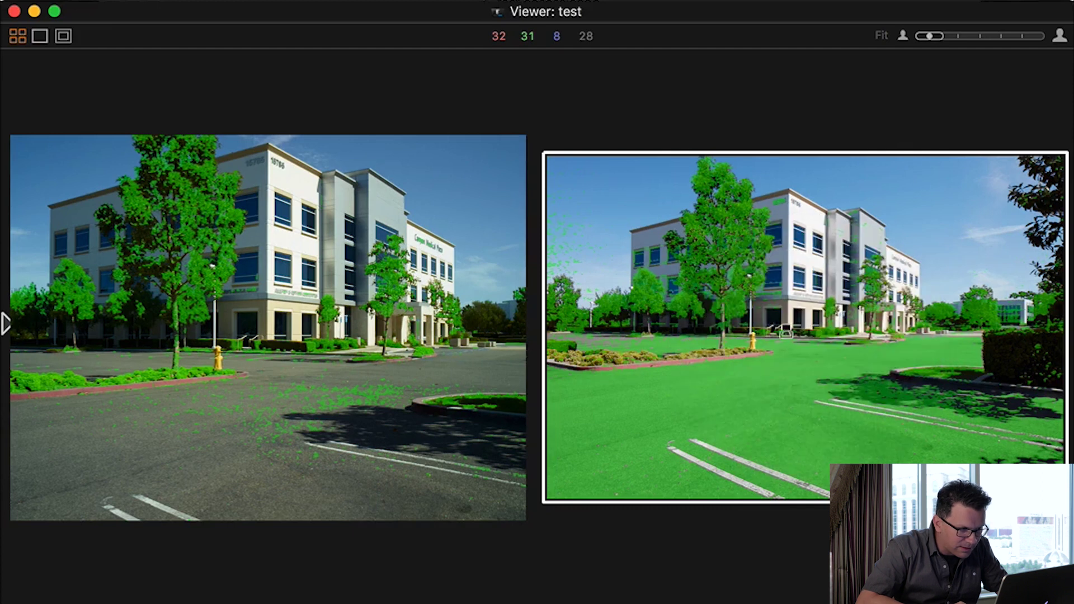
pyautogui.moveTo(297, 341); pyautogui.dragTo(297, 342)
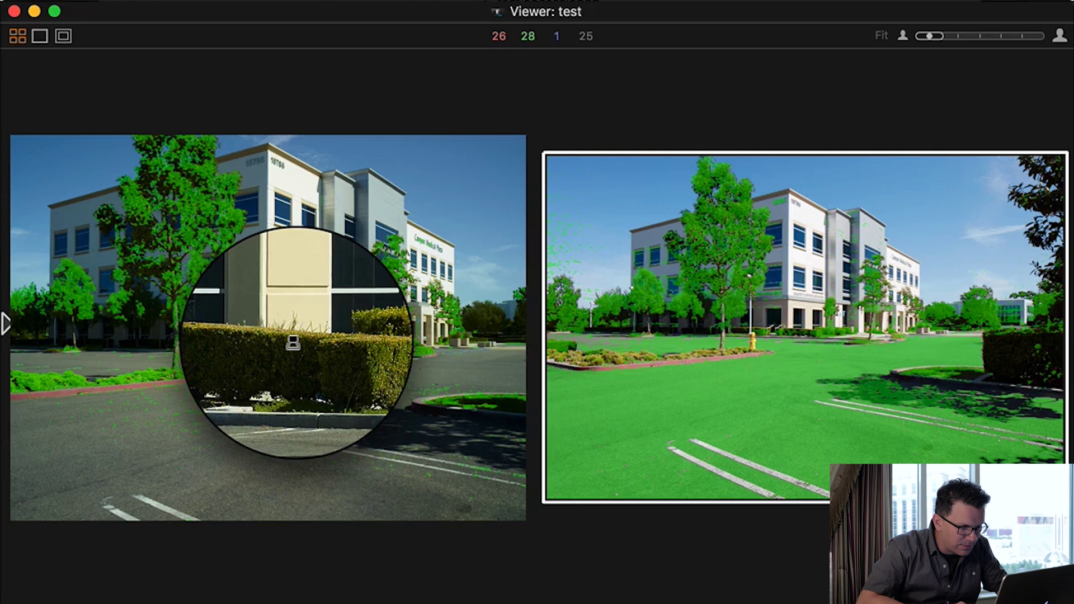
pyautogui.moveTo(293, 343); pyautogui.dragTo(293, 343)
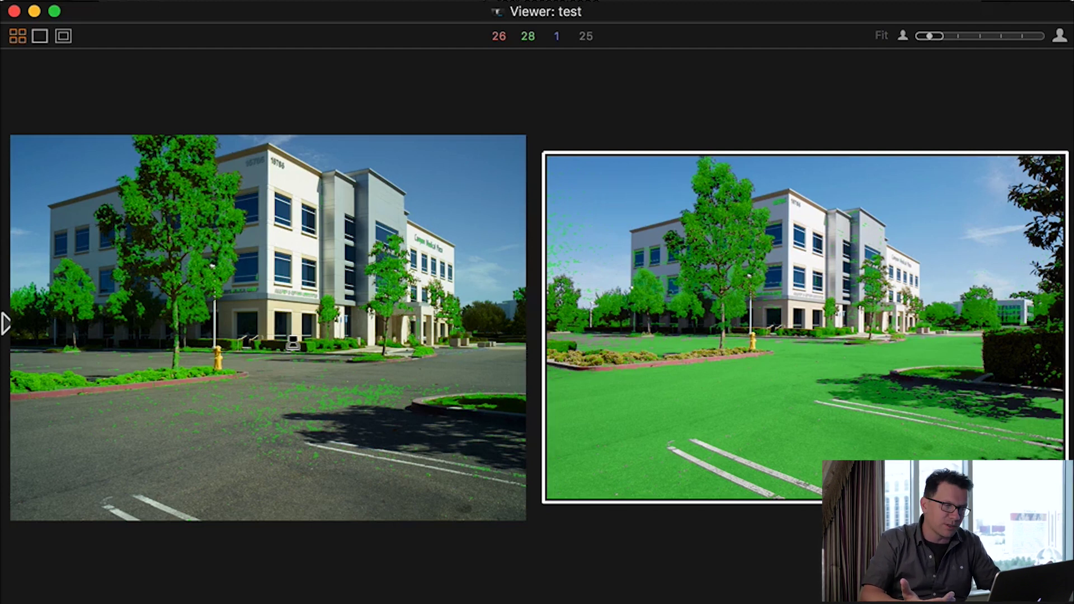
# Check the wall above the left hedge and right-photo detail, then switch the focus mask off
pyautogui.click(292, 341)
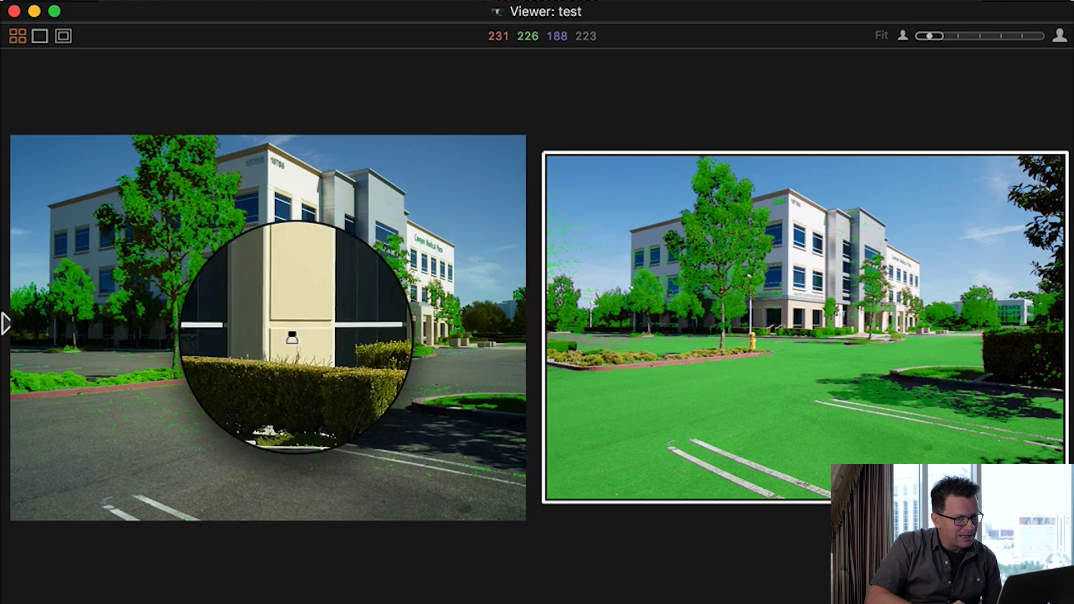
pyautogui.moveTo(293, 339); pyautogui.dragTo(294, 341)
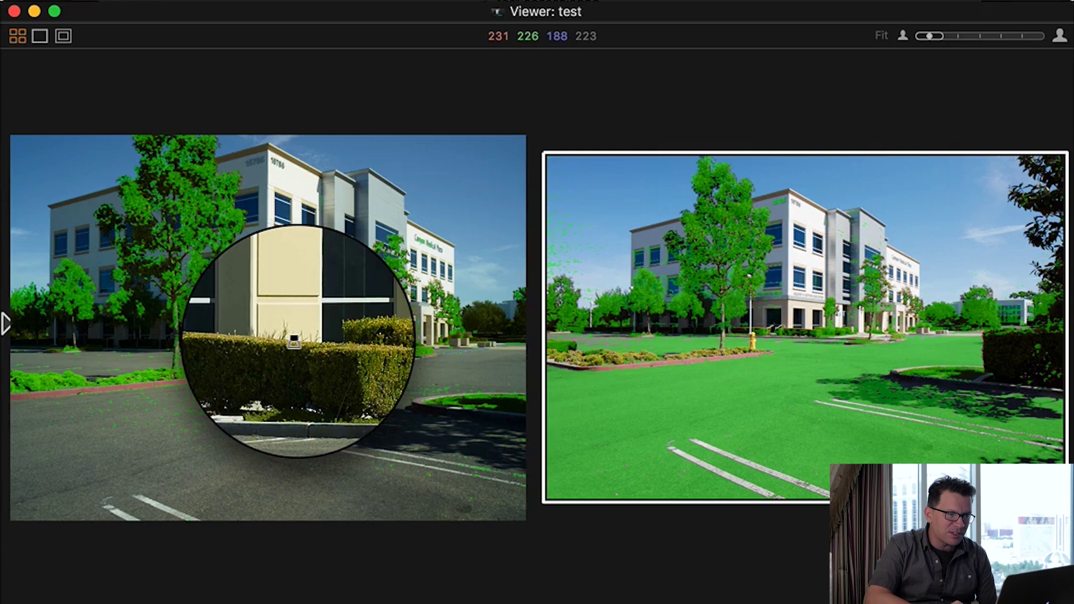
pyautogui.moveTo(294, 341); pyautogui.dragTo(294, 342)
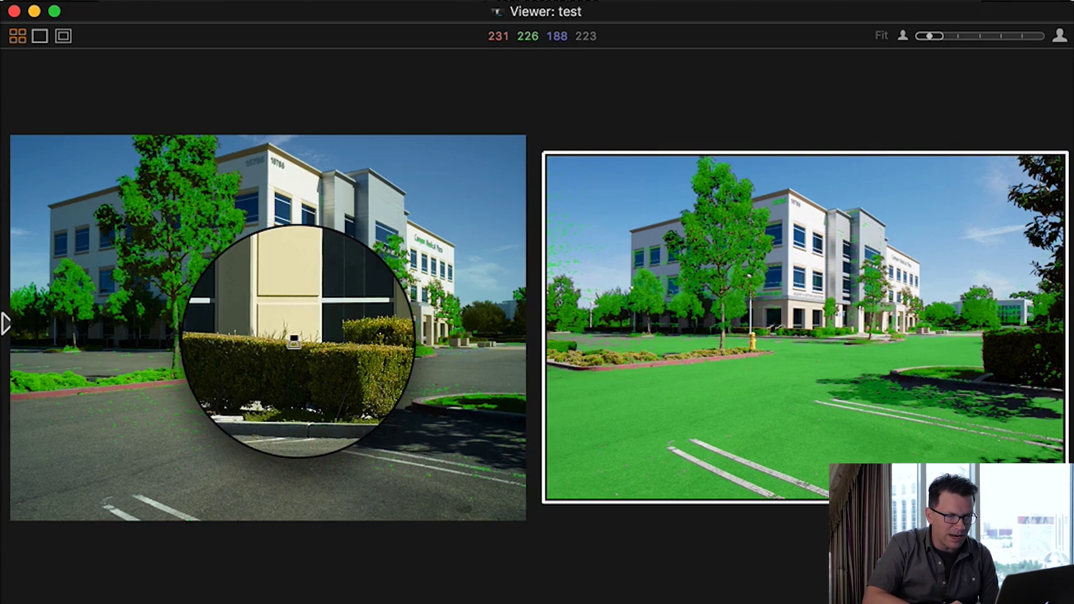
pyautogui.moveTo(293, 341); pyautogui.dragTo(293, 341)
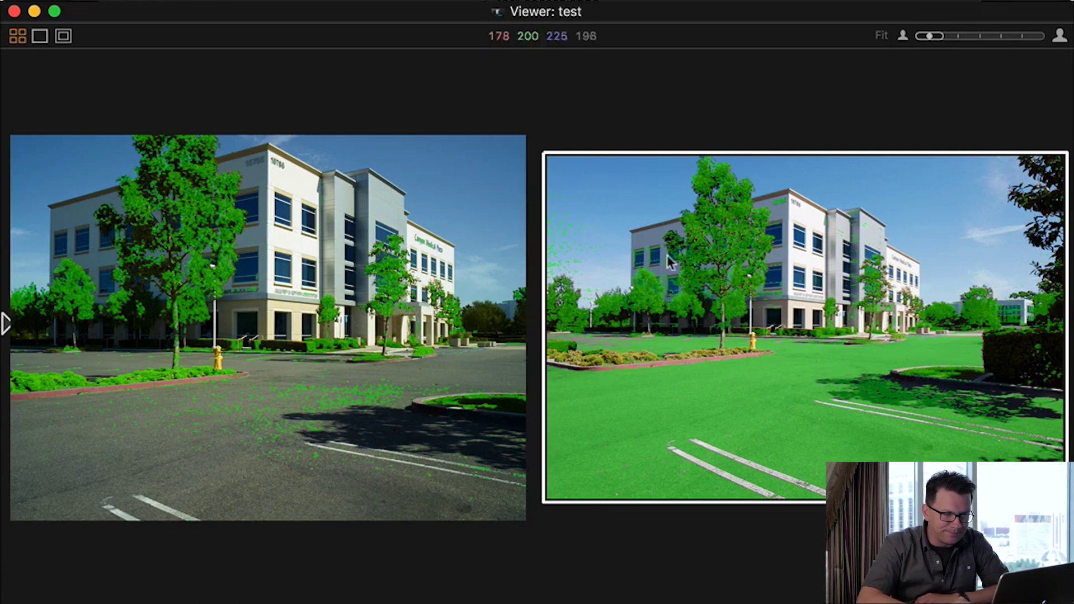
pyautogui.moveTo(786, 248); pyautogui.dragTo(675, 224)
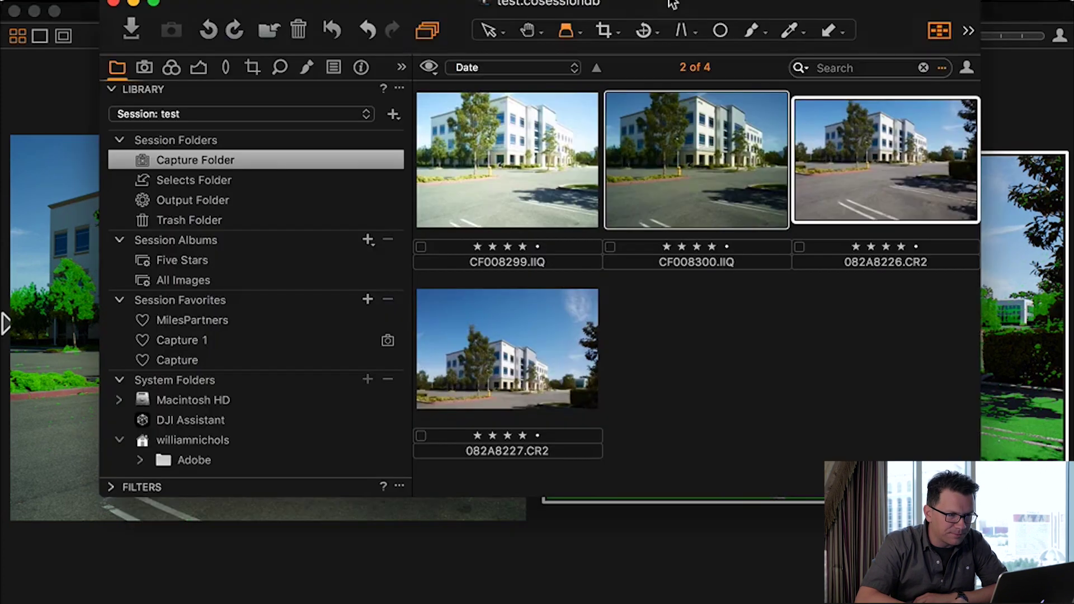
pyautogui.click(932, 28)
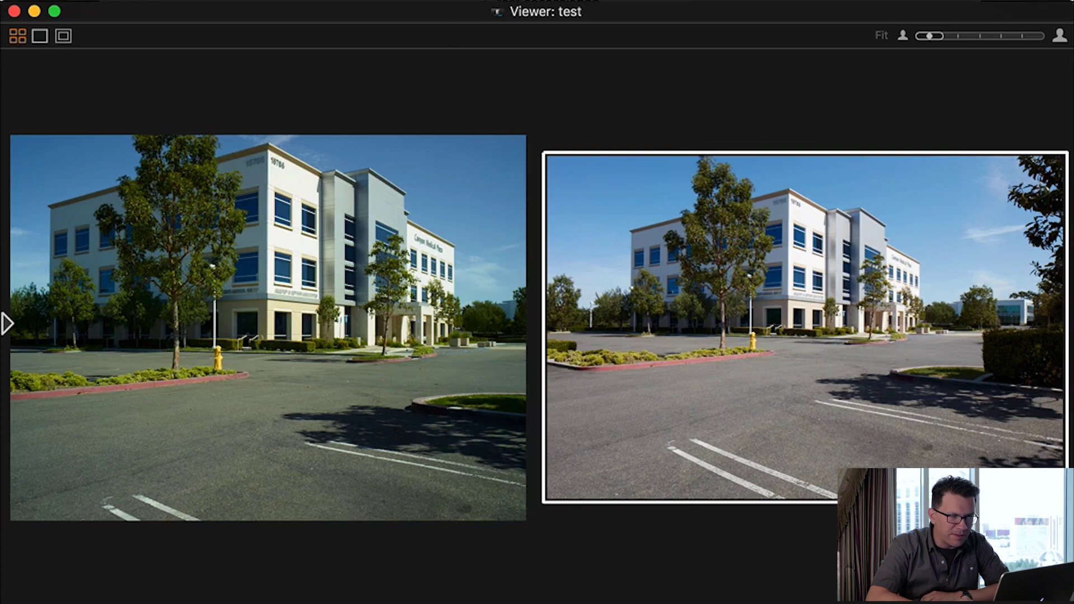
# Select 082A8226.CR2 and 082A8227.CR2 together and bring the side-by-side Viewer forward
pyautogui.press('super+grave')
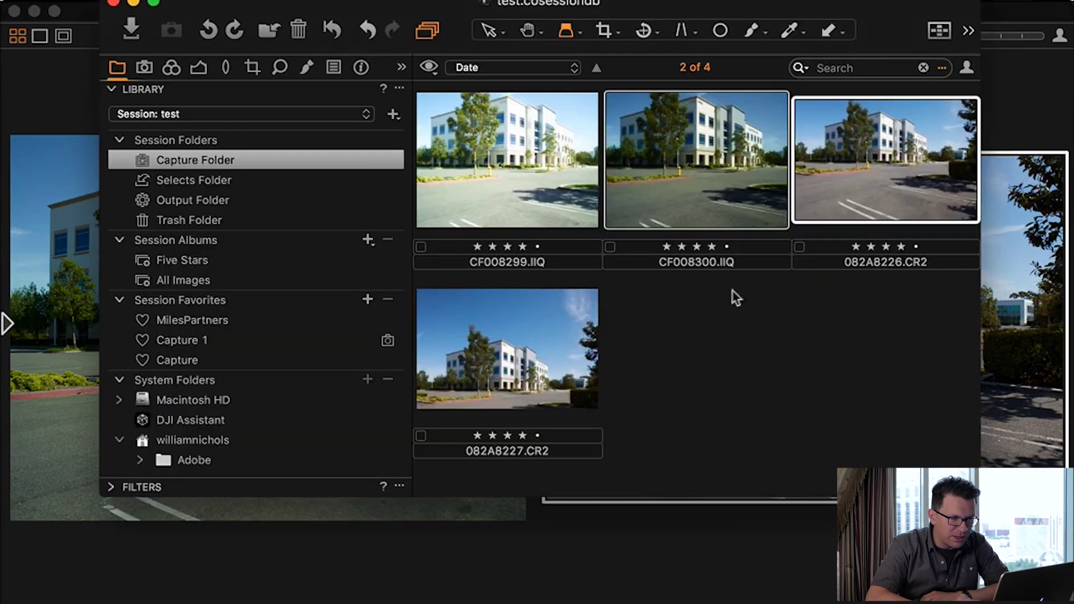
pyautogui.click(734, 298)
pyautogui.click(884, 148)
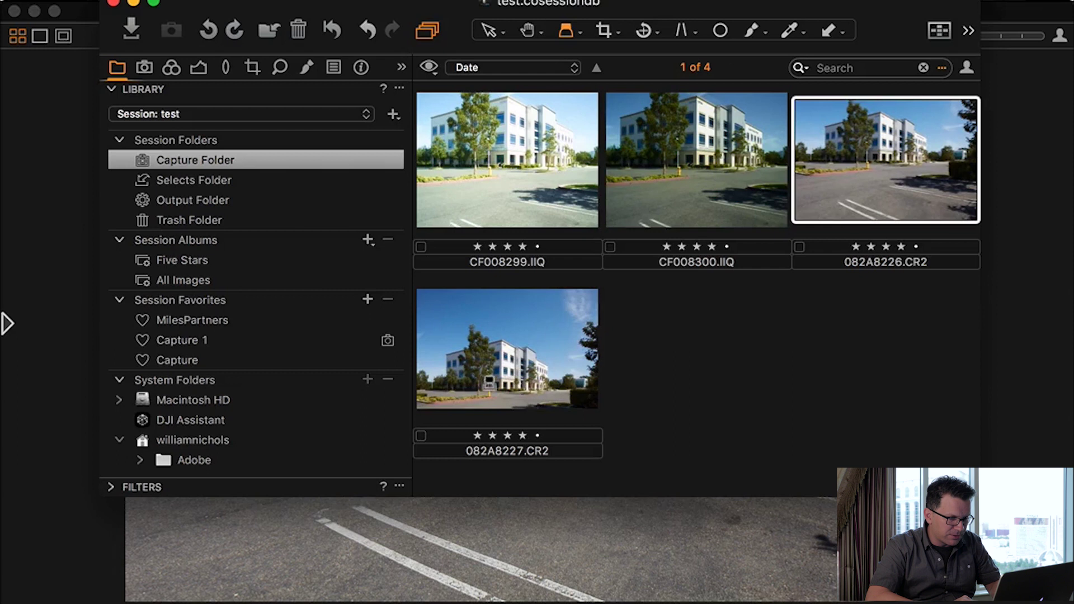
pyautogui.keyDown('super'); pyautogui.click(518, 350); pyautogui.keyUp('super')
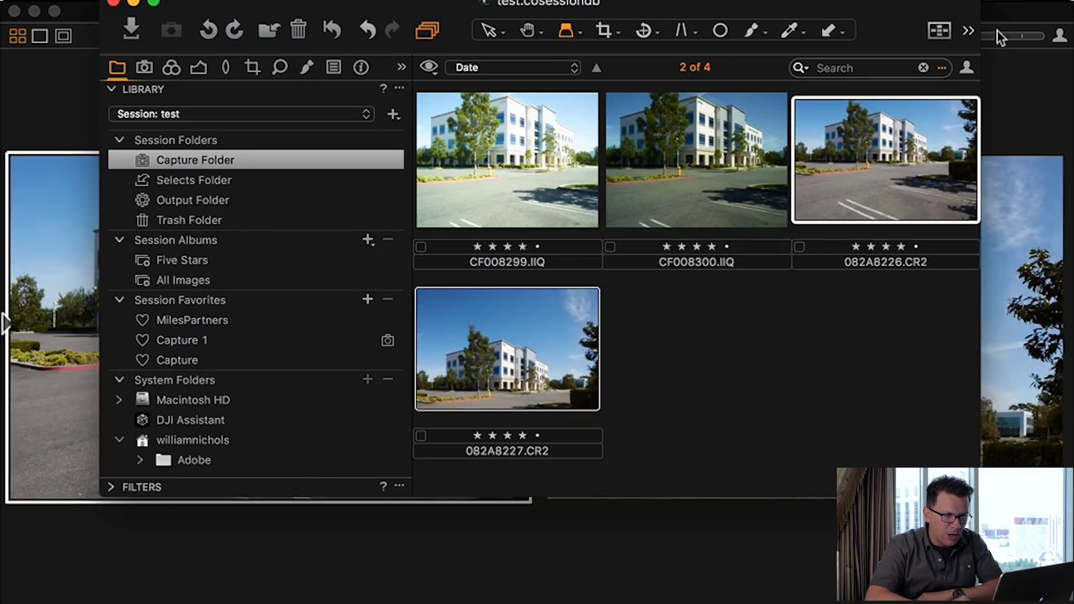
pyautogui.click(1014, 11)
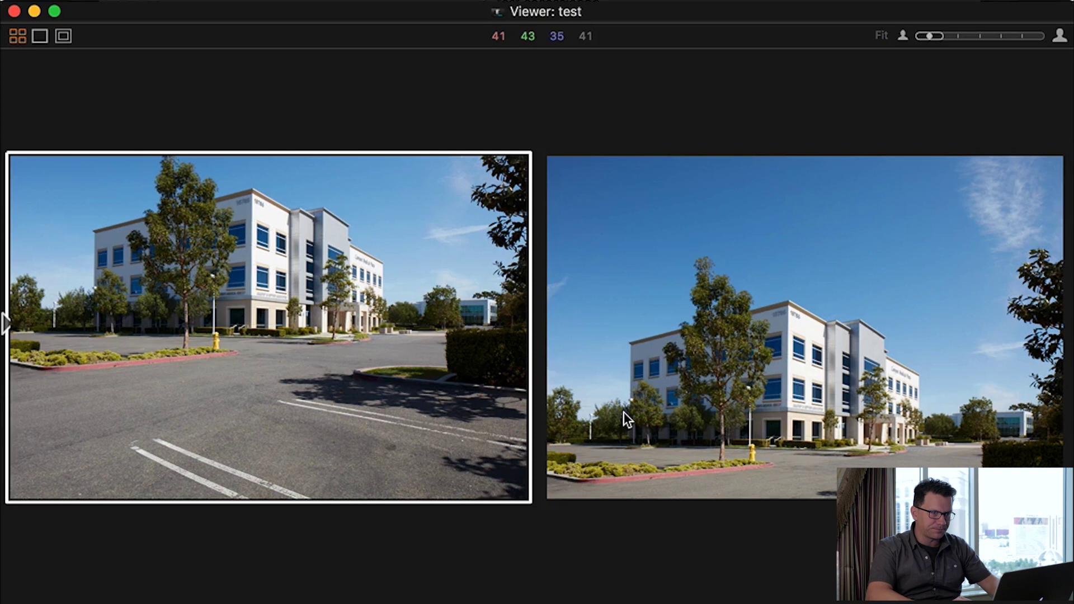
# Send the two building shots to Adobe Photoshop CC through Open With
pyautogui.rightClick(423, 286)
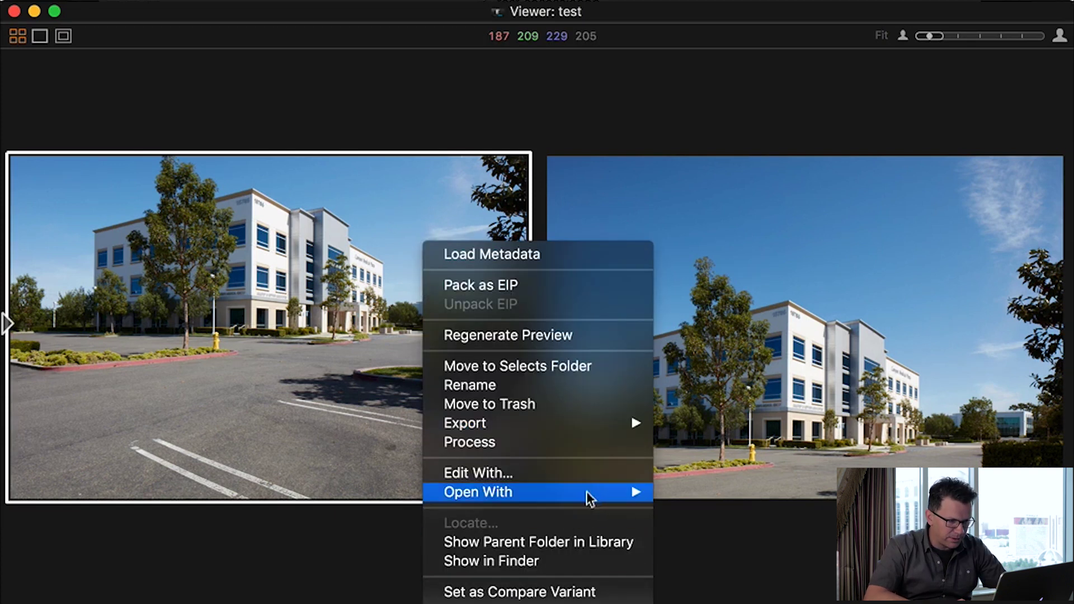
pyautogui.moveTo(591, 493)
pyautogui.click(719, 492)
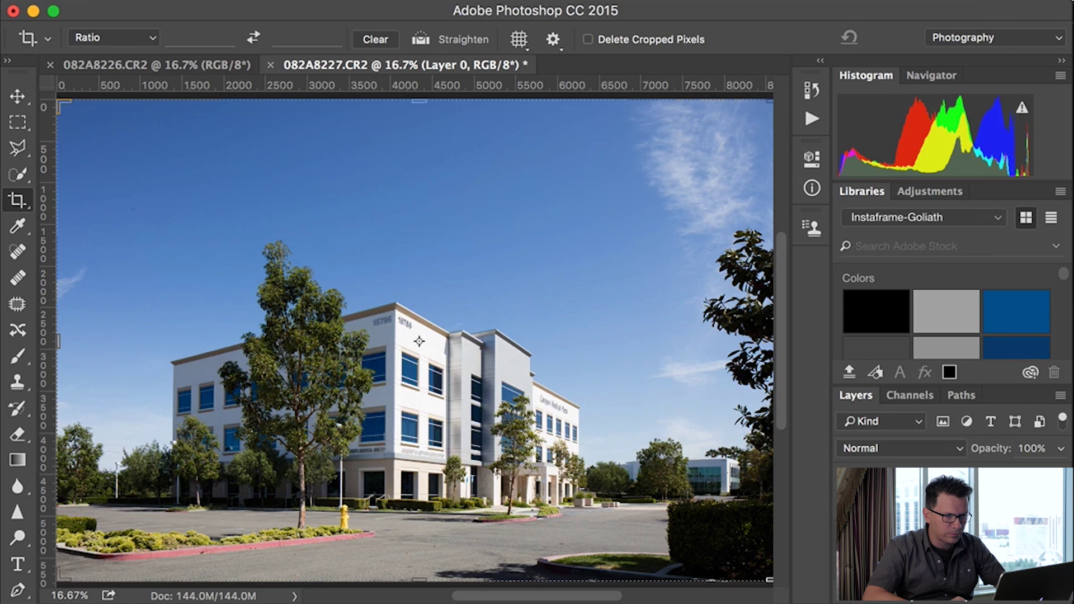
# Compare the two document tabs and add a new layer to 082A8226.CR2
pyautogui.click(222, 63)
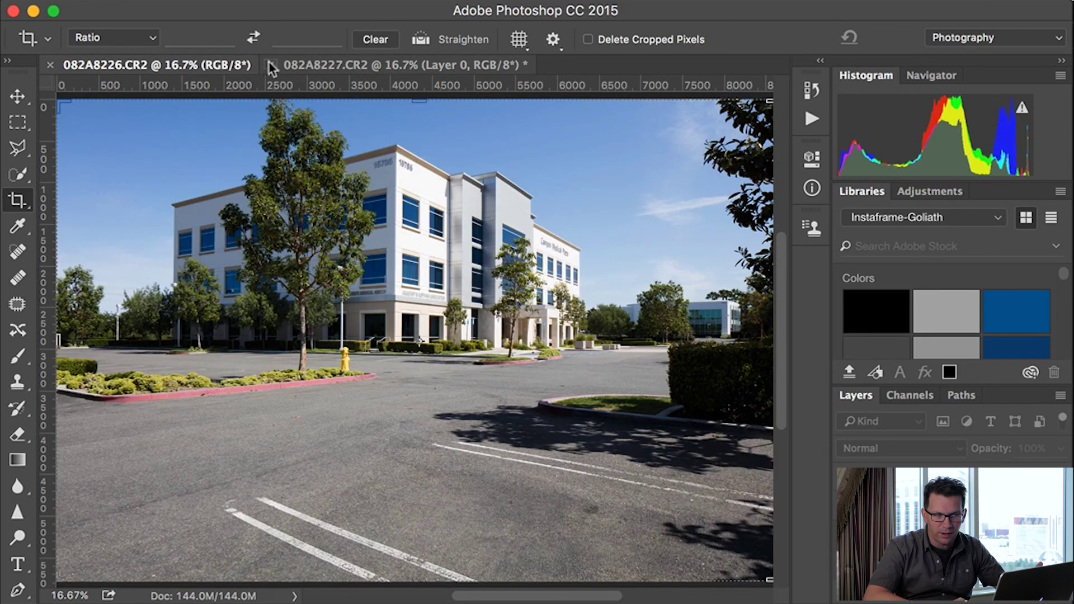
pyautogui.click(325, 69)
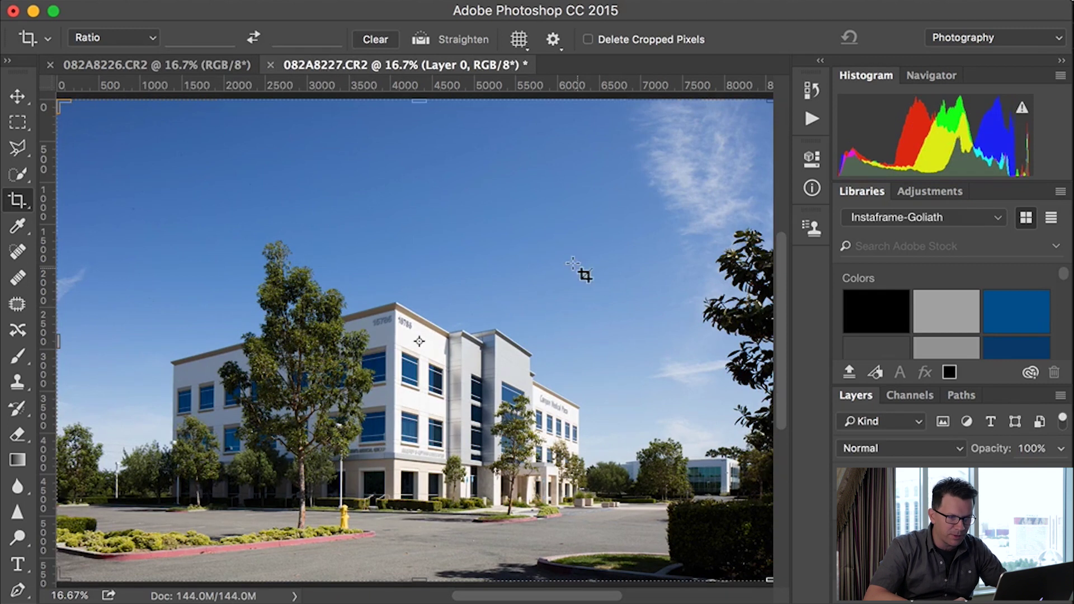
pyautogui.click(187, 63)
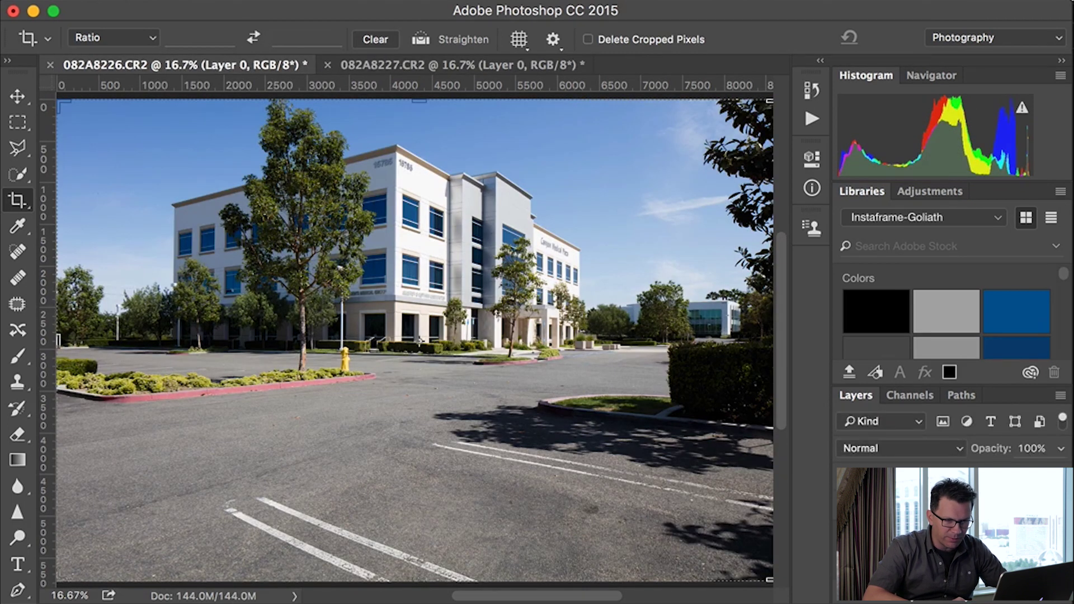
pyautogui.press('super+alt+shift+n')
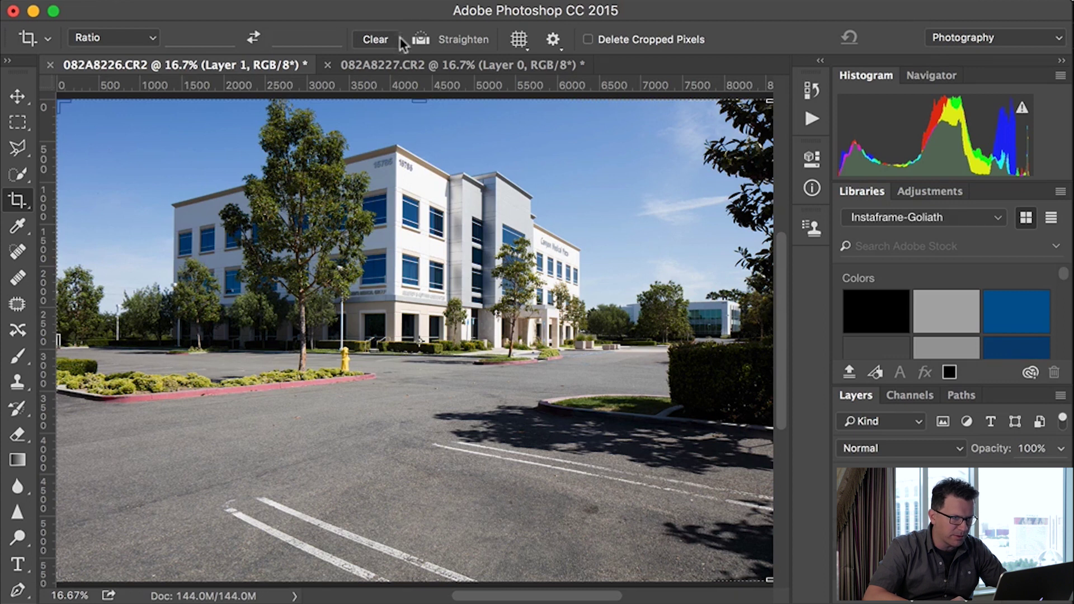
pyautogui.click(406, 65)
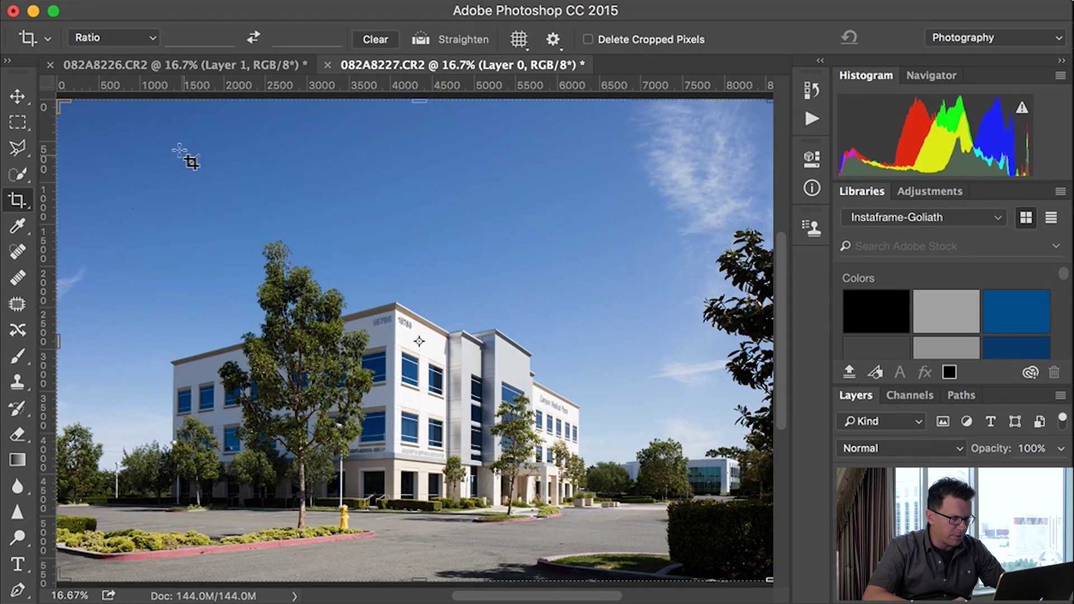
# Select all of 082A8227.CR2 with the Move tool active and paste it into 082A8226.CR2 as Layer 1
pyautogui.click(18, 98)
pyautogui.press('super+a')
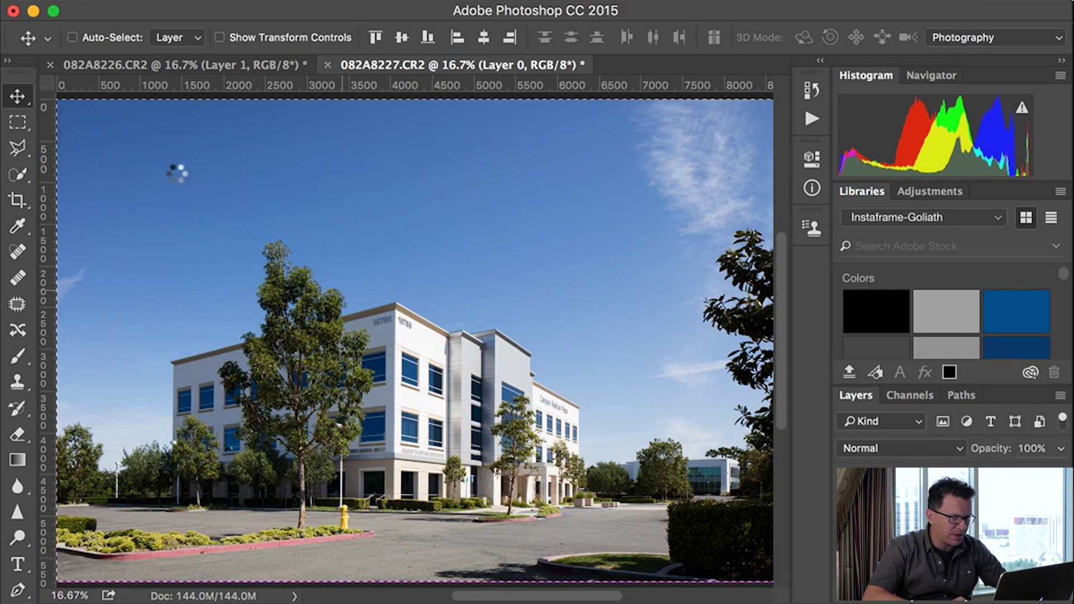
pyautogui.click(207, 65)
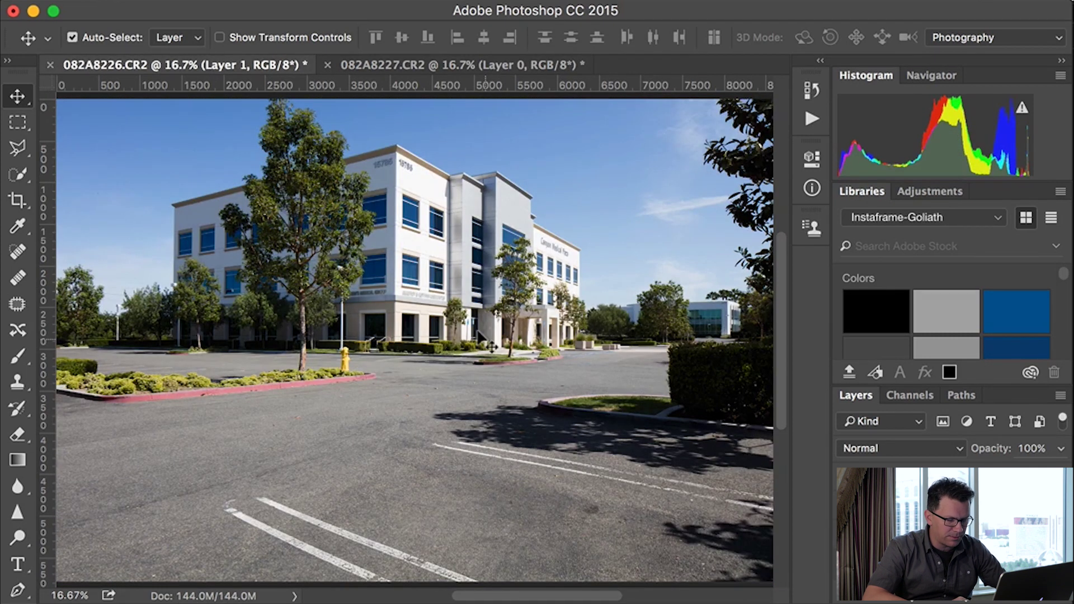
pyautogui.press('super+v')
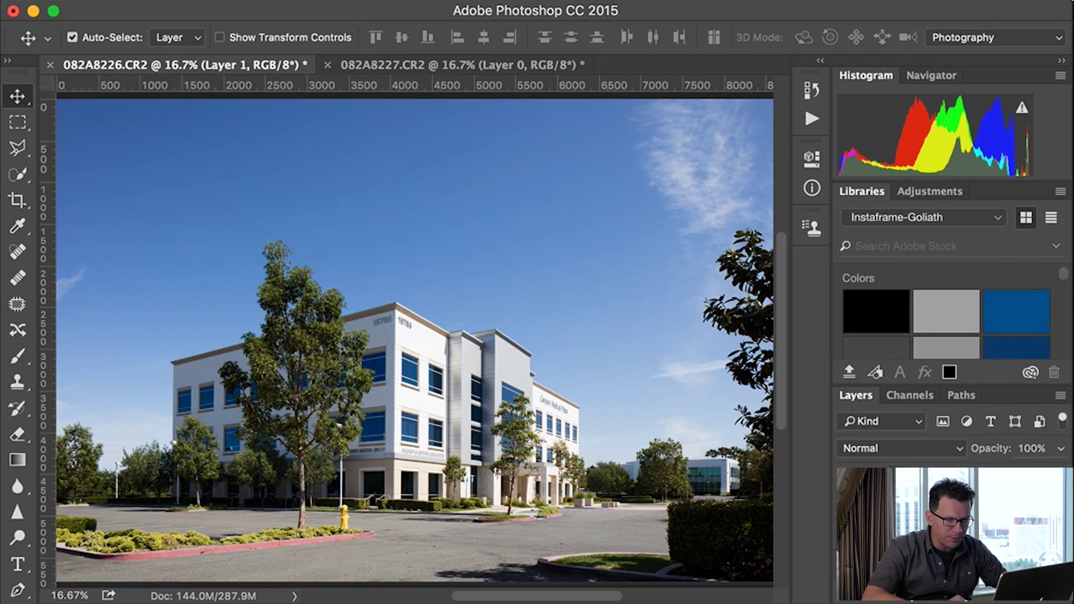
# Try shifting the pasted layer upward, then undo both moves
pyautogui.moveTo(414, 392); pyautogui.dragTo(414, 235)
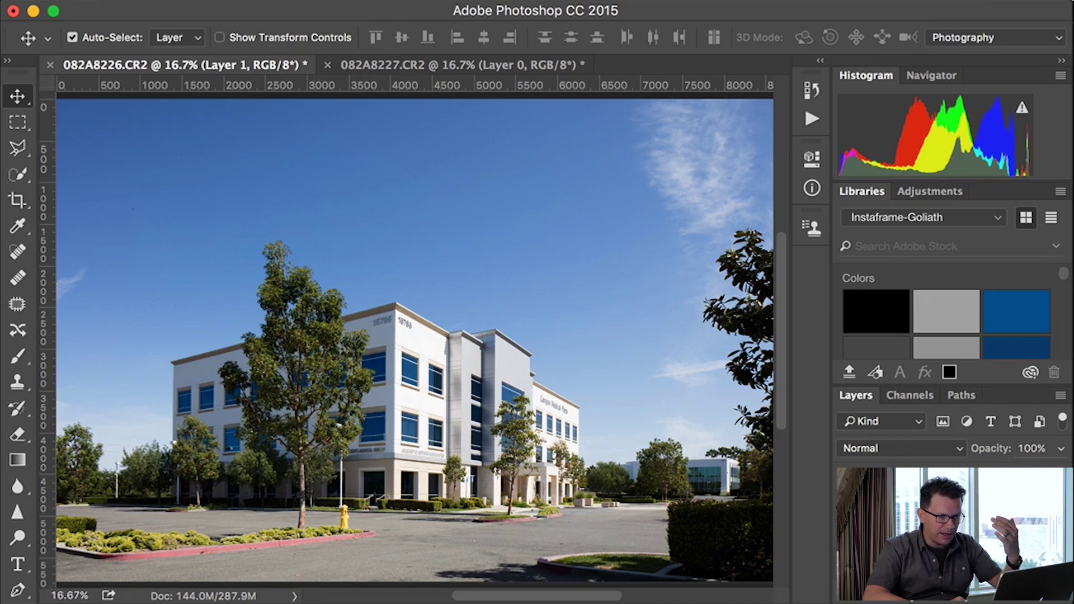
pyautogui.moveTo(414, 392); pyautogui.dragTo(414, 235)
pyautogui.press('super+z')
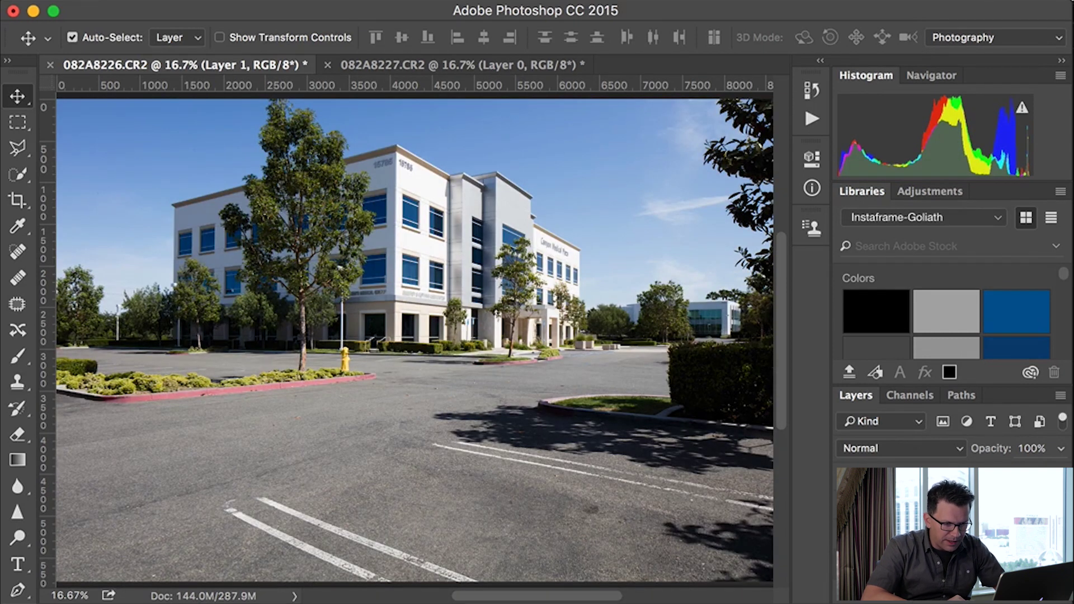
pyautogui.press('Delete')
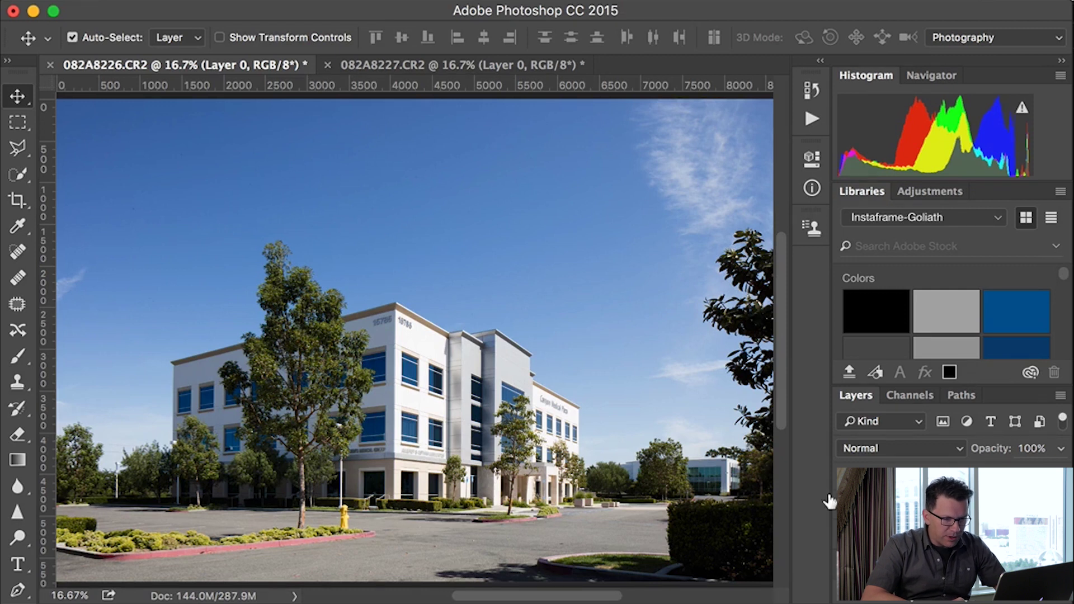
# Compare the building shots by toggling the top layer and trying 50% opacity
pyautogui.click(845, 487)
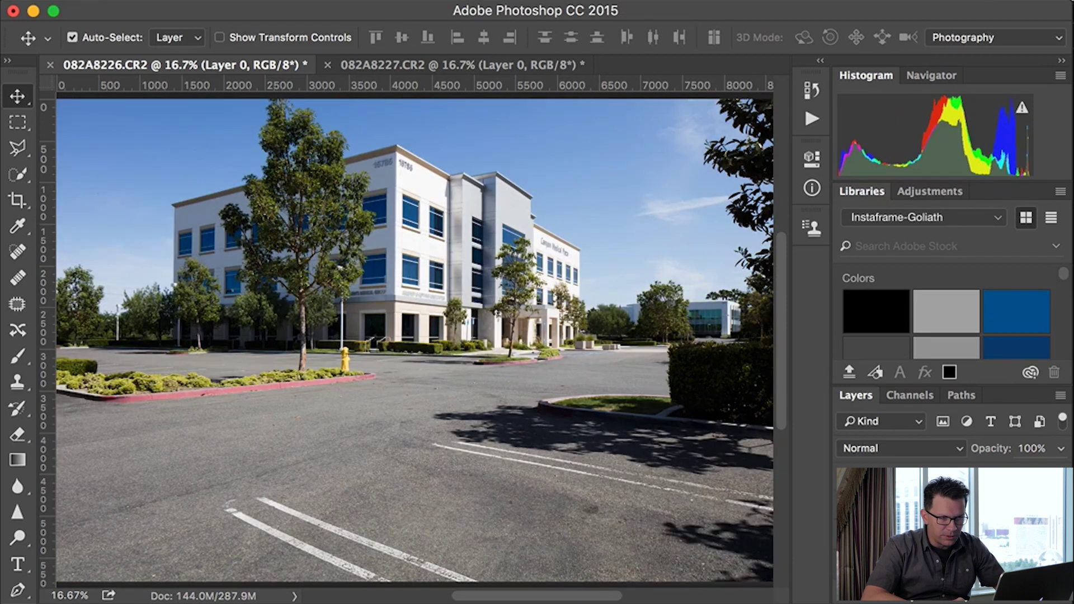
pyautogui.click(846, 487)
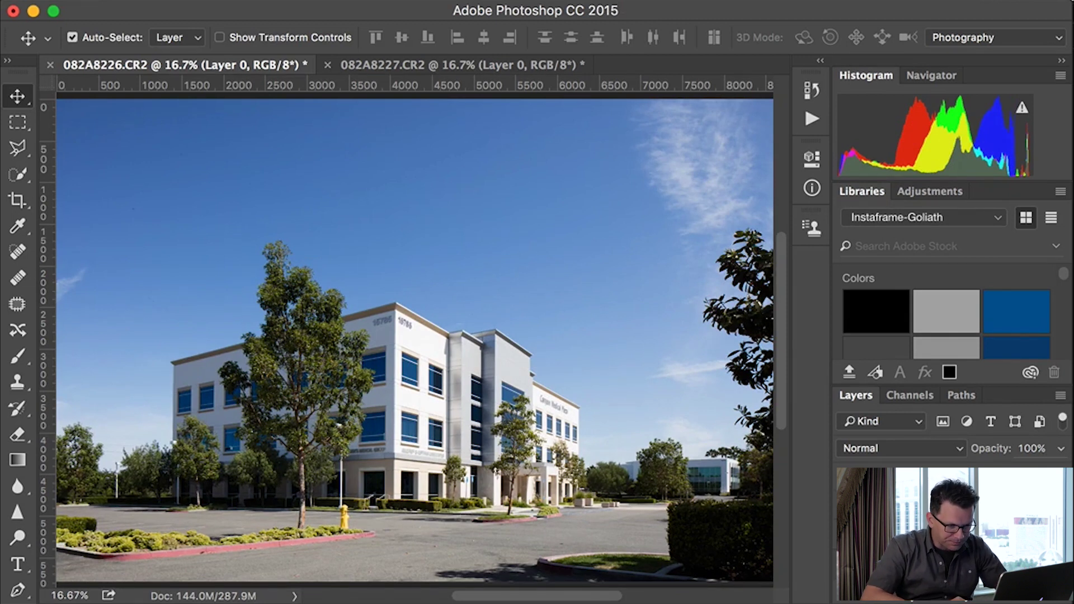
pyautogui.press('5')
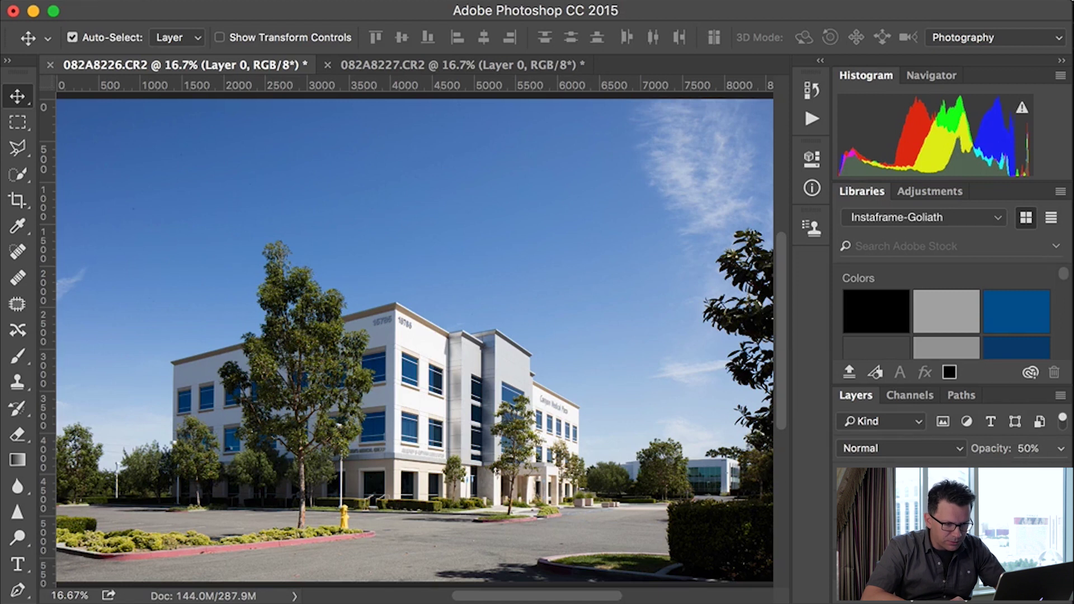
pyautogui.press('0')
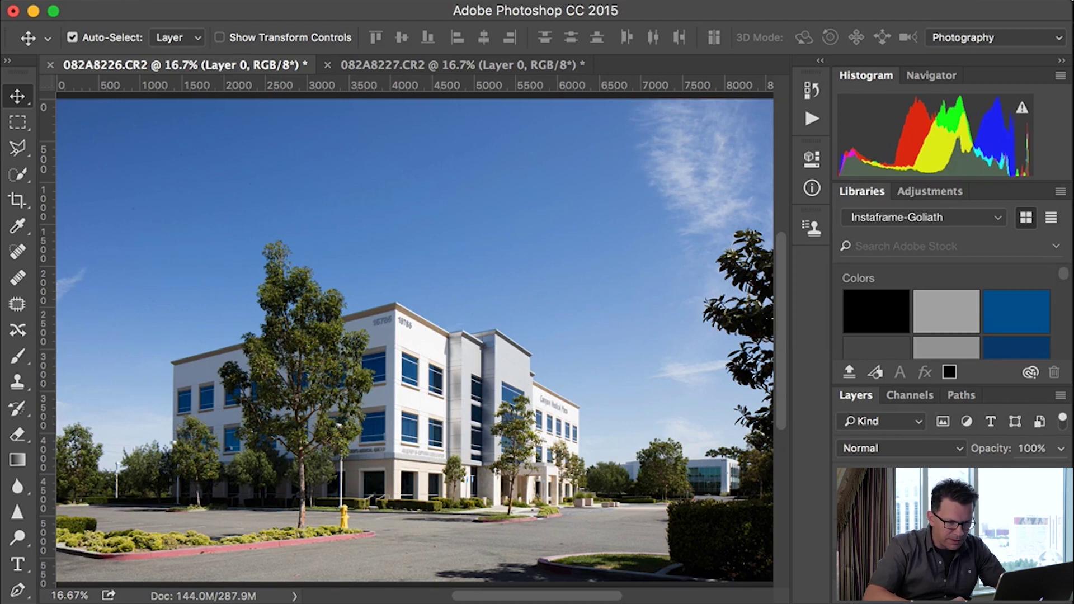
# Paste the other building shot as a new layer and drag it roughly into line
pyautogui.hotkey('ctrl', 'v')
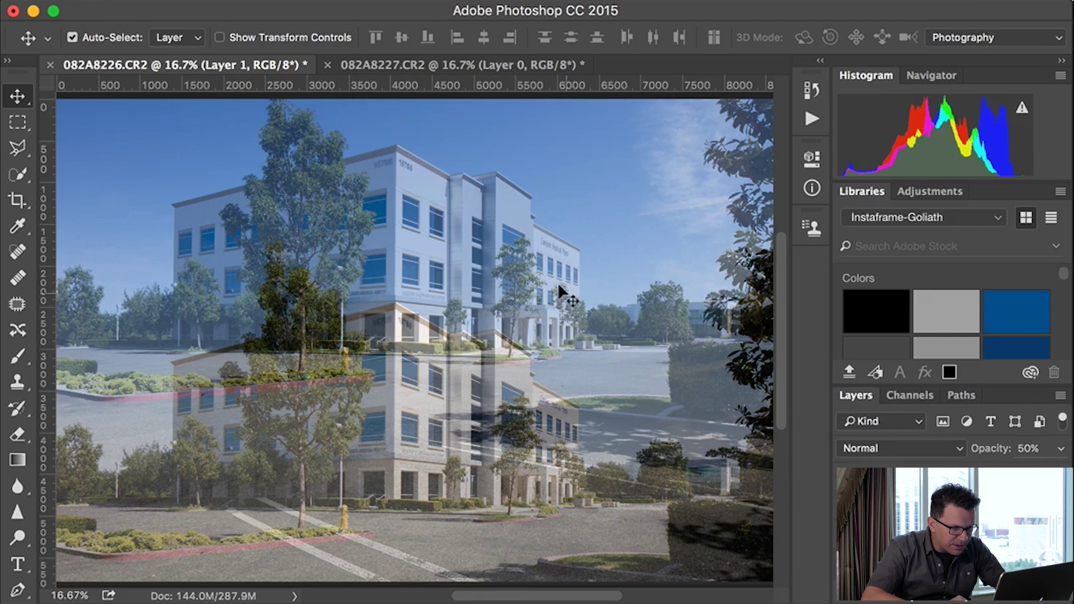
pyautogui.hotkey('ctrl', 'z')
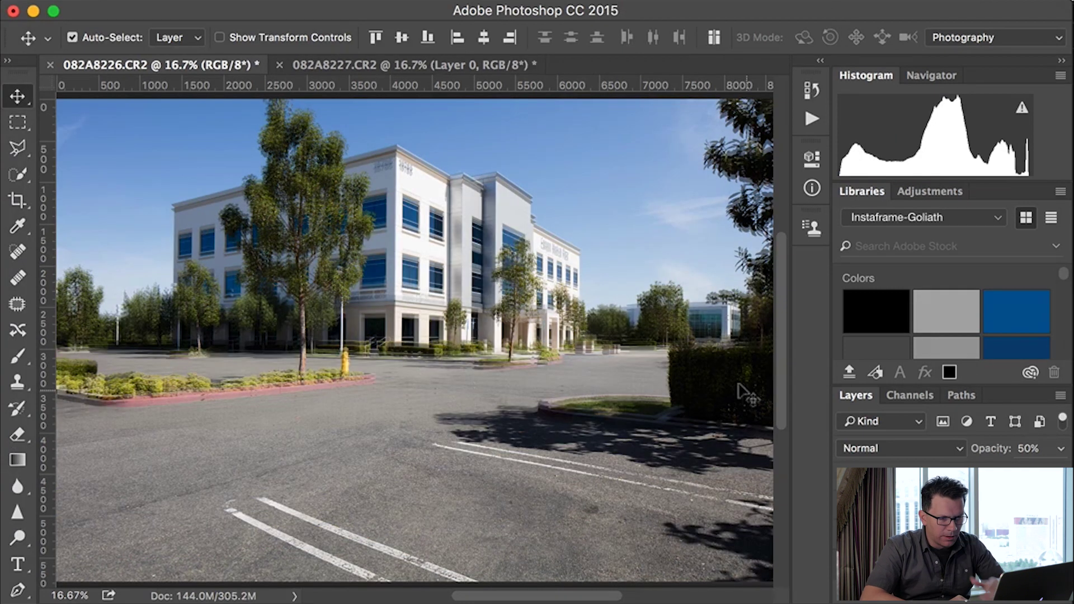
pyautogui.moveTo(512, 285); pyautogui.dragTo(498, 266)
pyautogui.hotkey('ctrl', 'v')
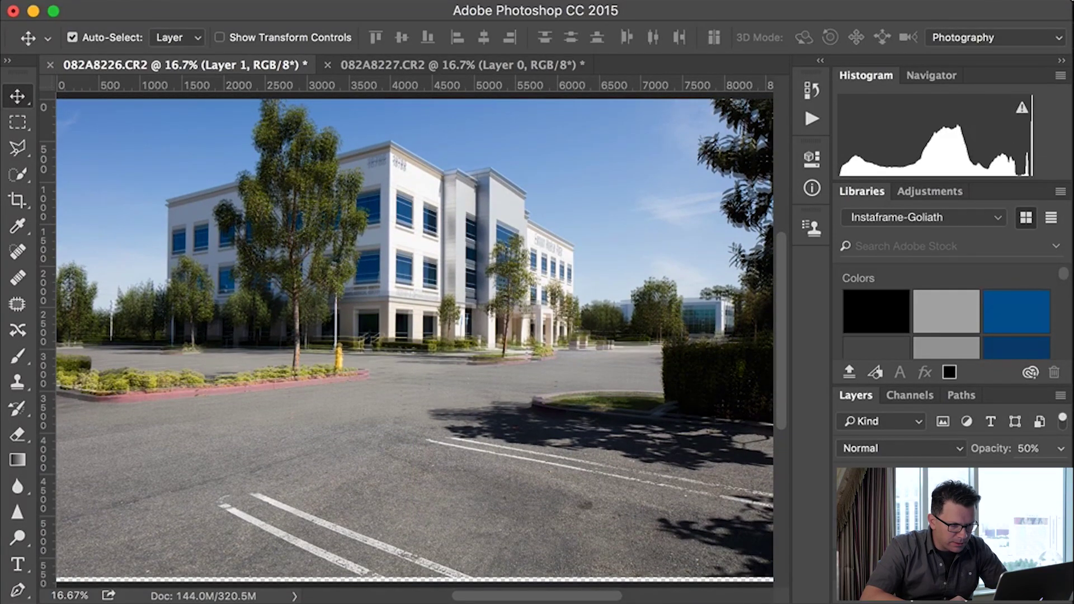
pyautogui.moveTo(604, 343)
pyautogui.mouseDown()
pyautogui.moveTo(602, 397)
pyautogui.moveTo(593, 330)
pyautogui.mouseUp()
# Select both building layers and run Auto-Align Layers with Auto projection
pyautogui.hotkey('ctrl', 'e')
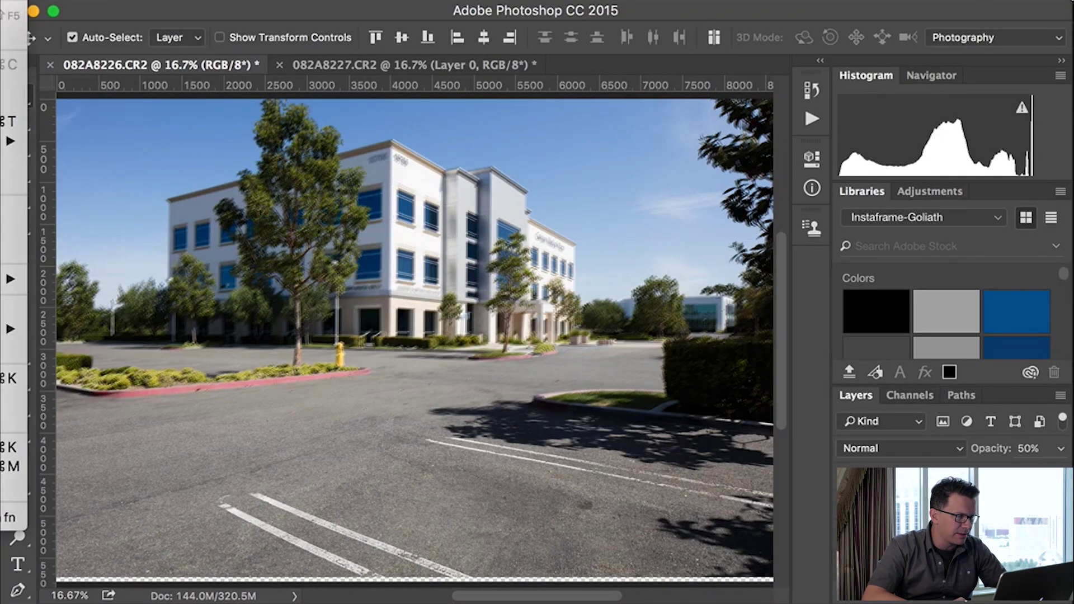
pyautogui.press('Return')
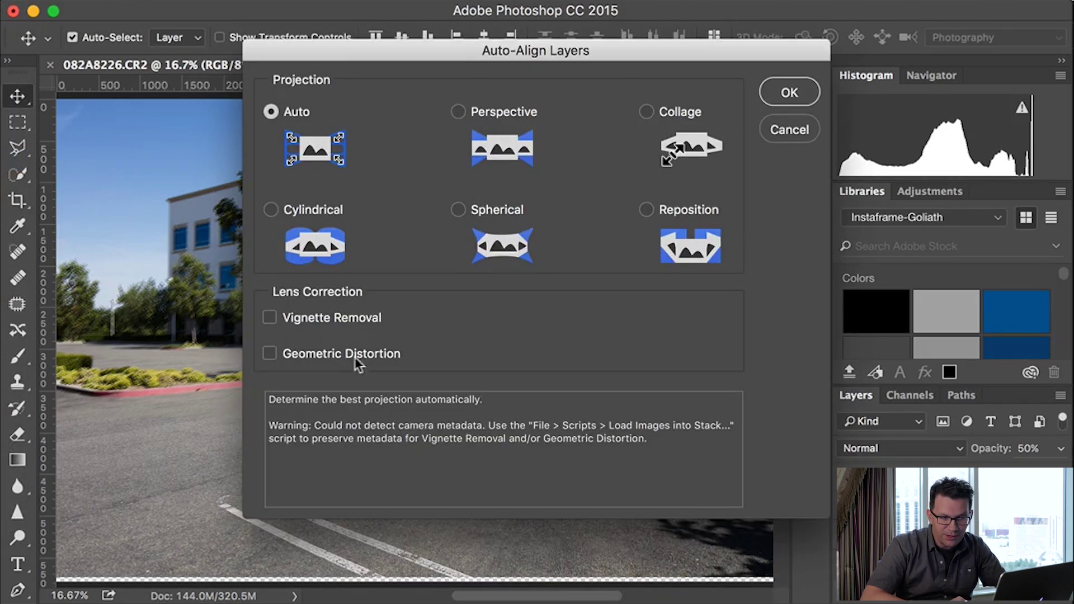
pyautogui.click(789, 92)
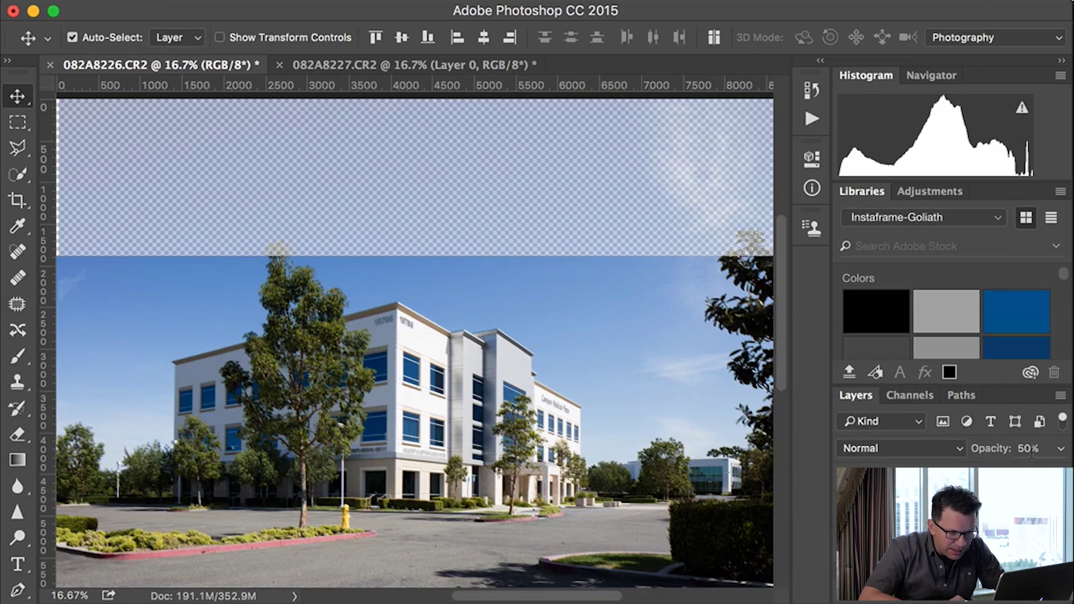
pyautogui.click(1031, 450)
# Raise the top layer's opacity through 68% and 95% to 100%, then check the canvas
pyautogui.press('Return')
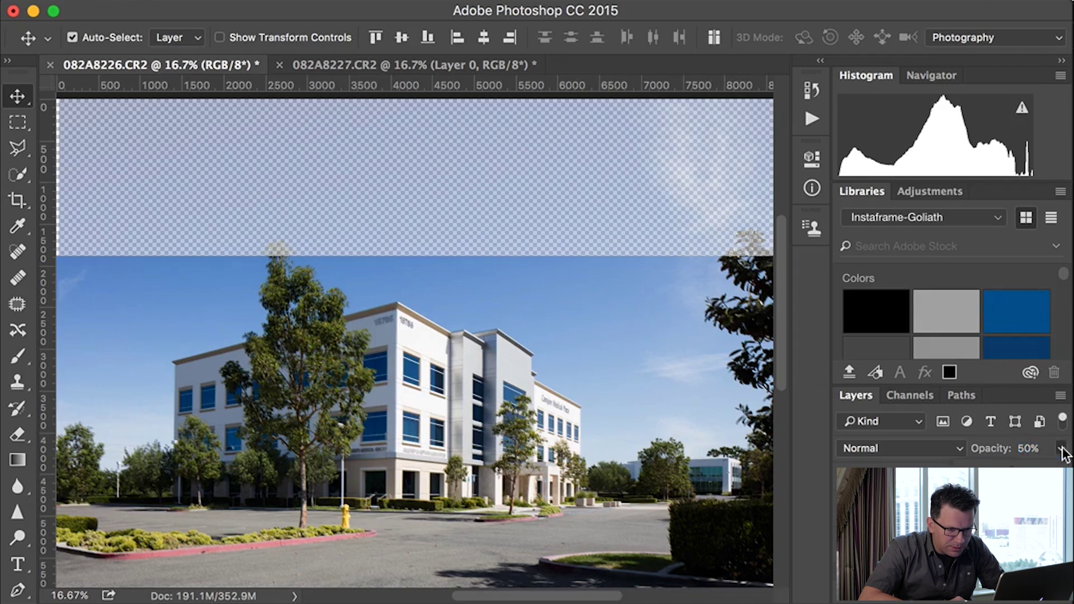
pyautogui.press('6')
pyautogui.press('8')
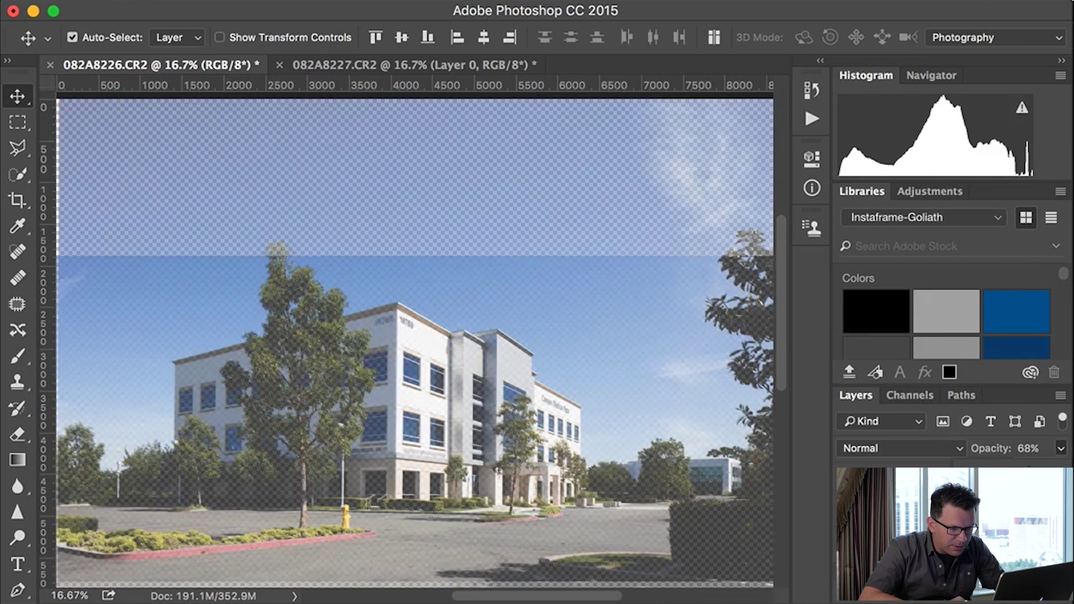
pyautogui.press('9')
pyautogui.press('5')
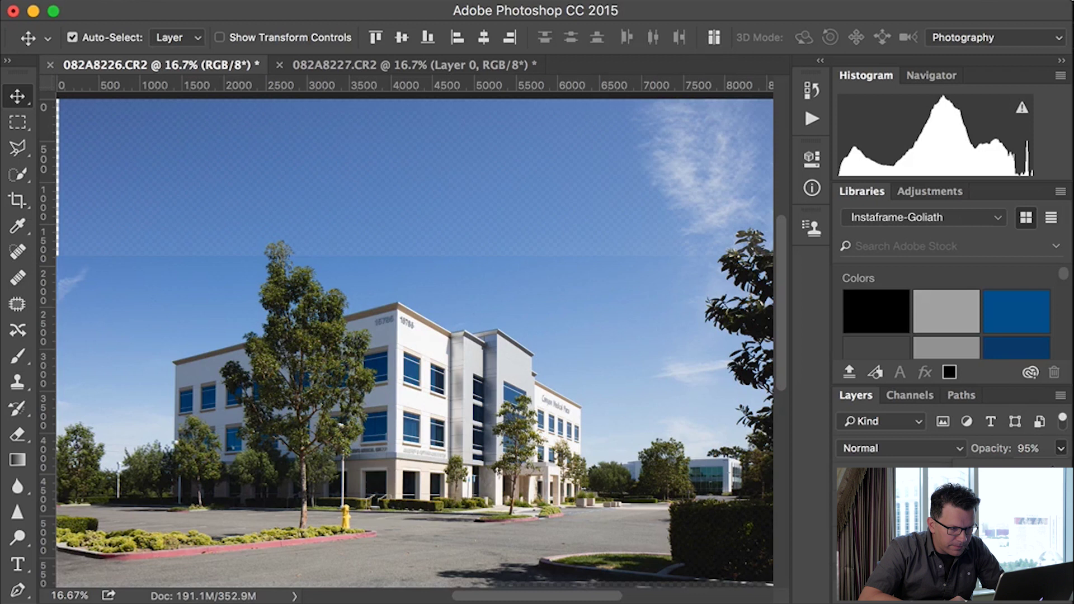
pyautogui.press('0')
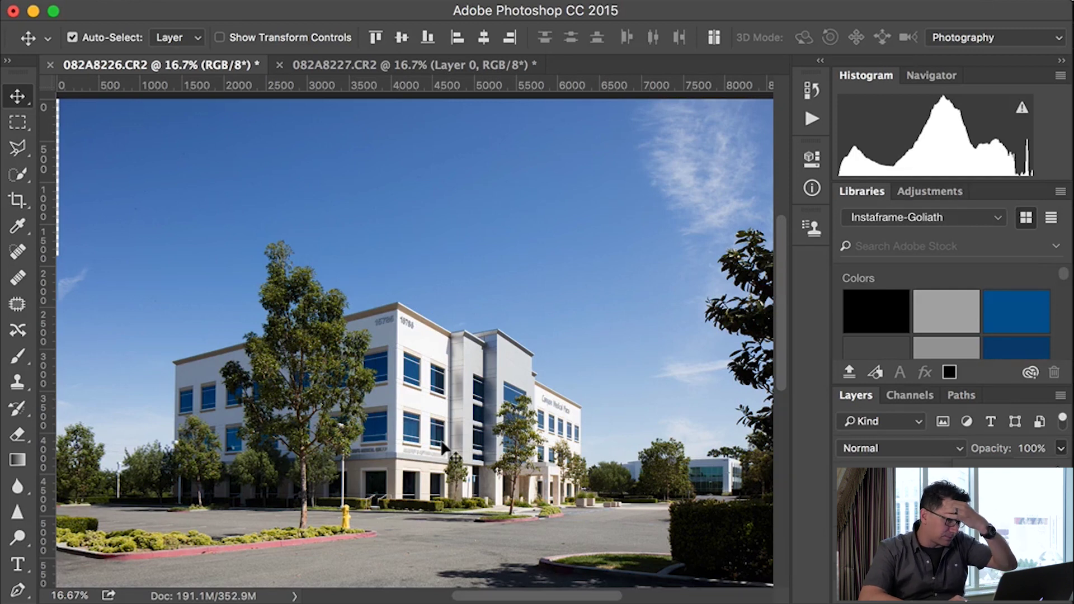
pyautogui.moveTo(780, 289); pyautogui.dragTo(790, 338)
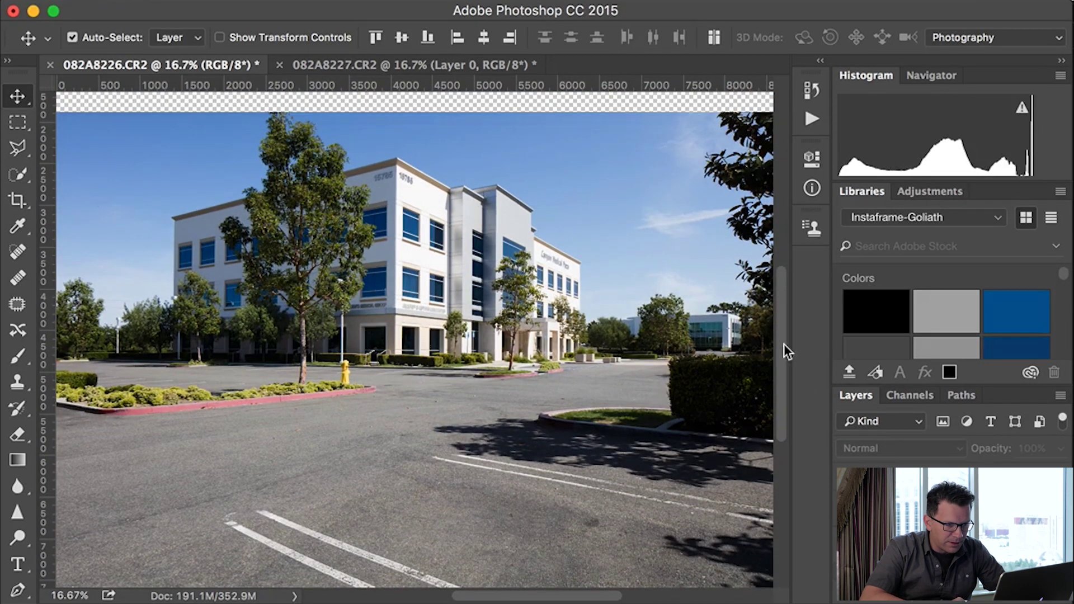
pyautogui.moveTo(784, 355); pyautogui.dragTo(779, 309)
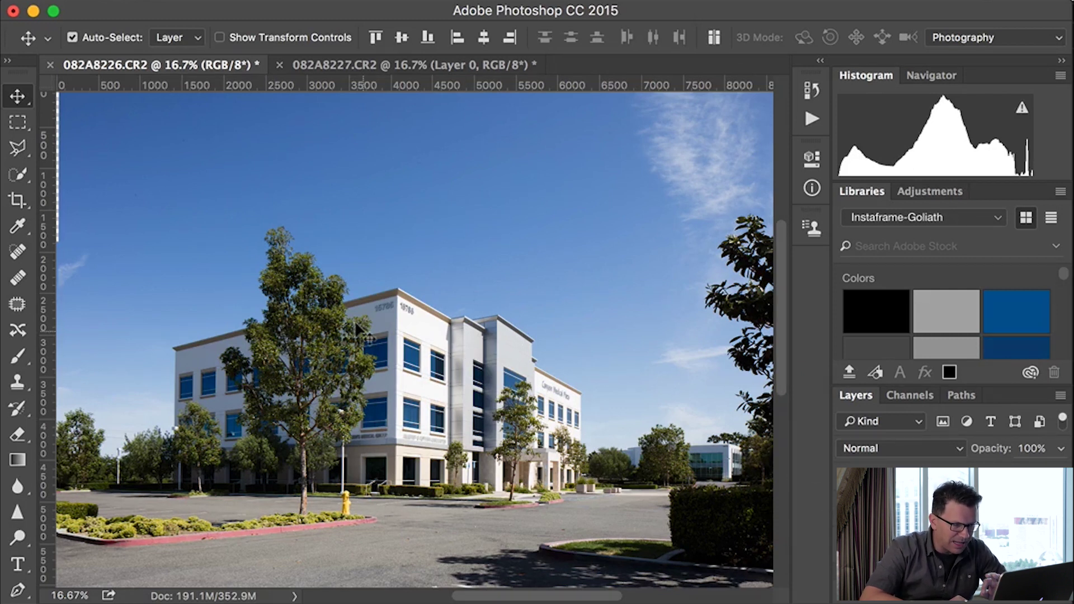
pyautogui.press('z')
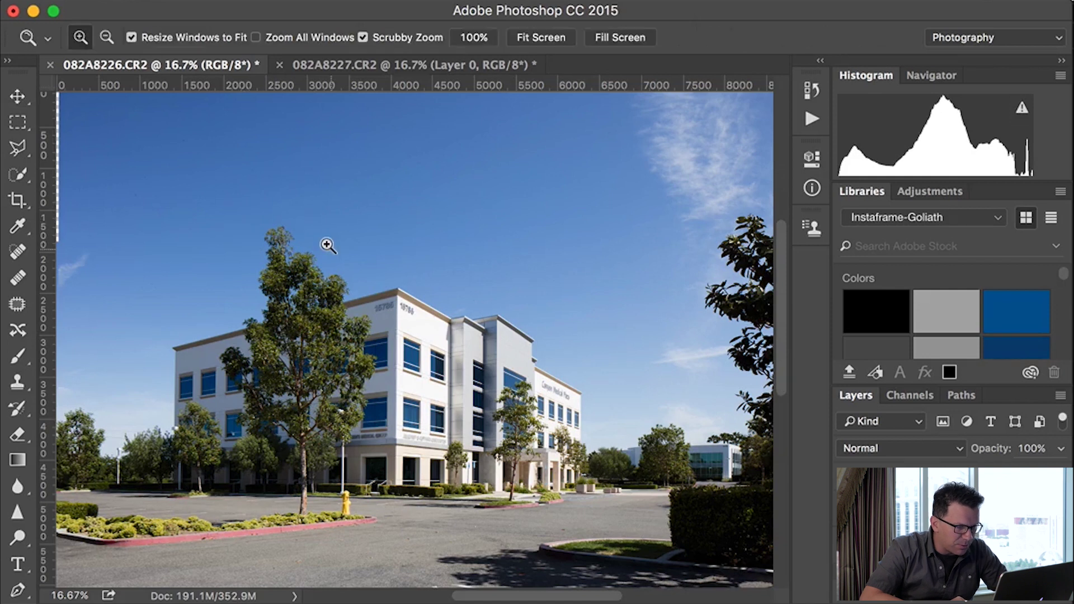
pyautogui.click(327, 245)
pyautogui.click(327, 245)
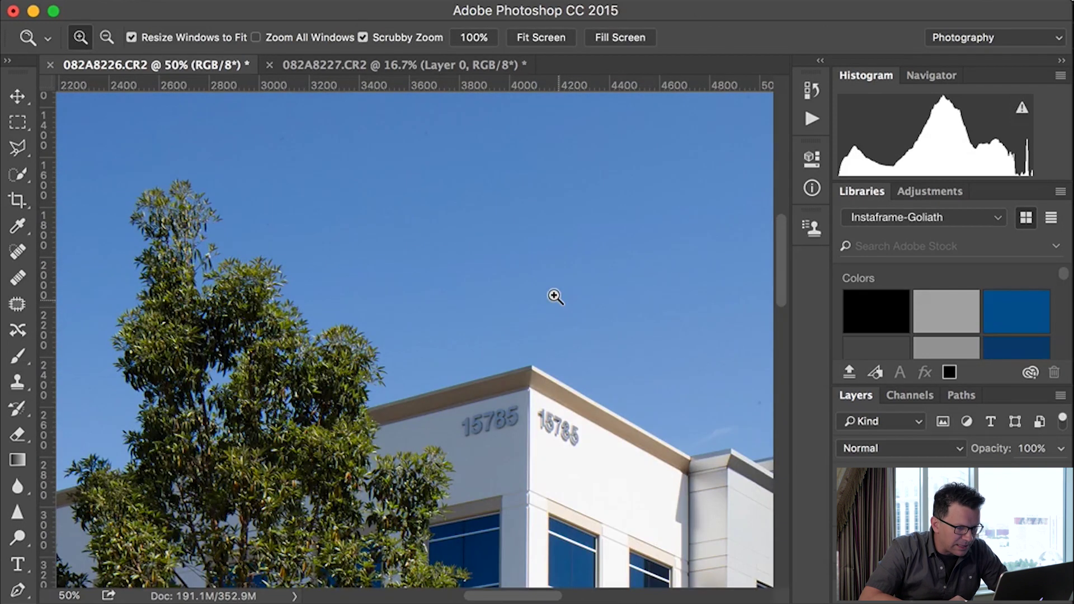
pyautogui.moveTo(591, 286); pyautogui.dragTo(319, 268)
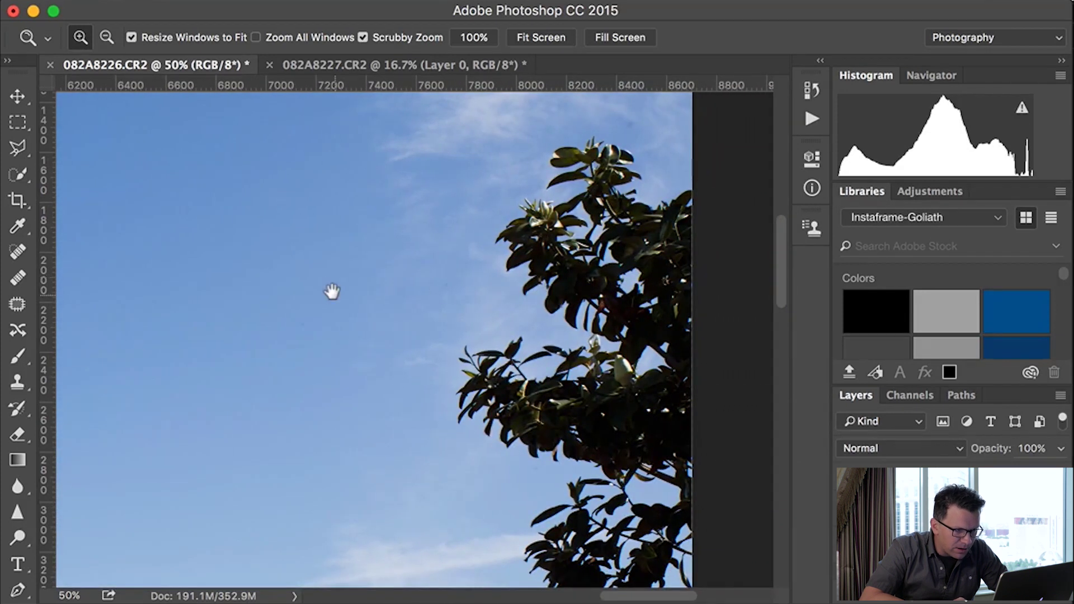
pyautogui.moveTo(331, 292); pyautogui.dragTo(638, 291)
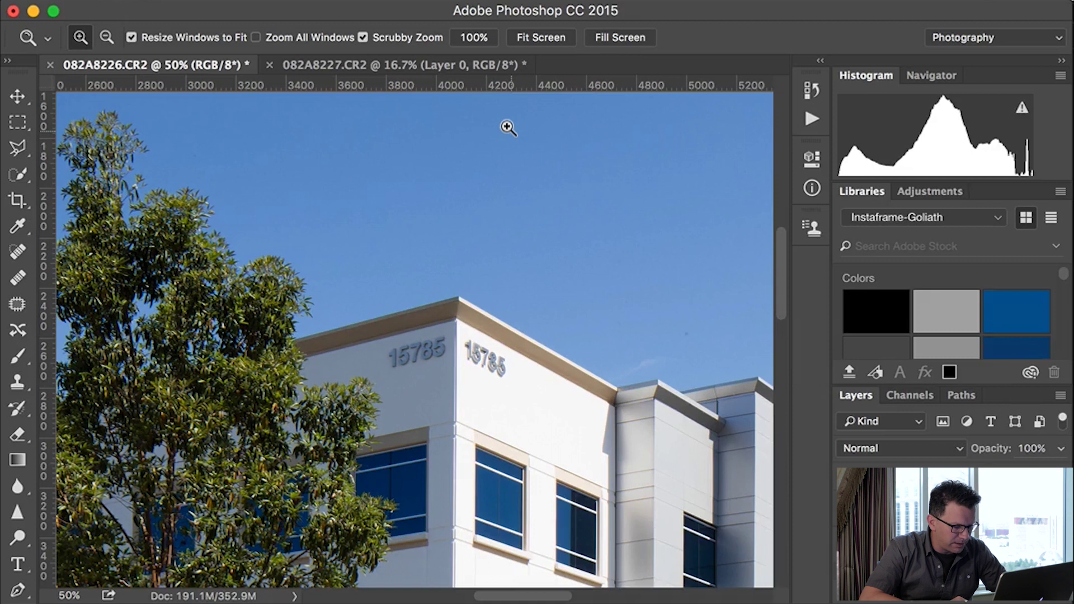
pyautogui.keyDown('alt'); pyautogui.click(469, 169); pyautogui.keyUp('alt')
pyautogui.keyDown('alt'); pyautogui.click(468, 169); pyautogui.keyUp('alt')
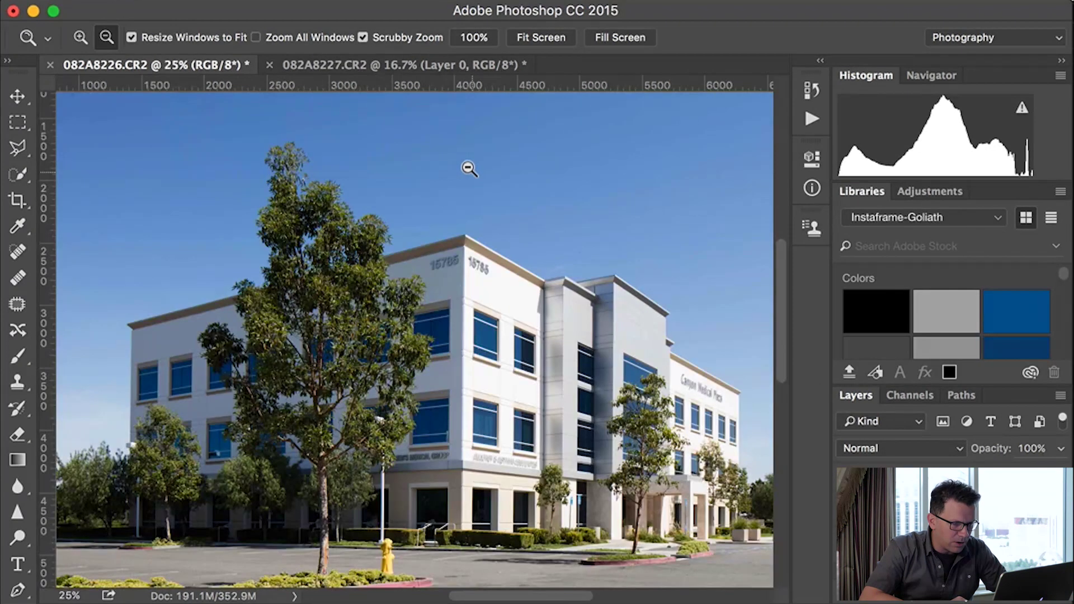
pyautogui.keyDown('alt'); pyautogui.click(469, 169); pyautogui.keyUp('alt')
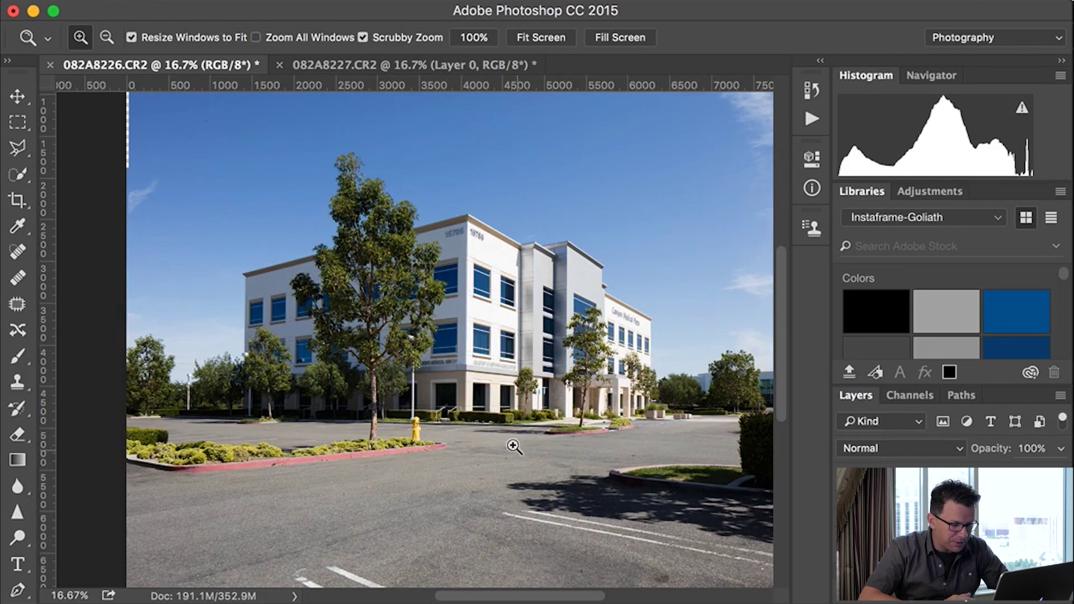
pyautogui.click(6, 1)
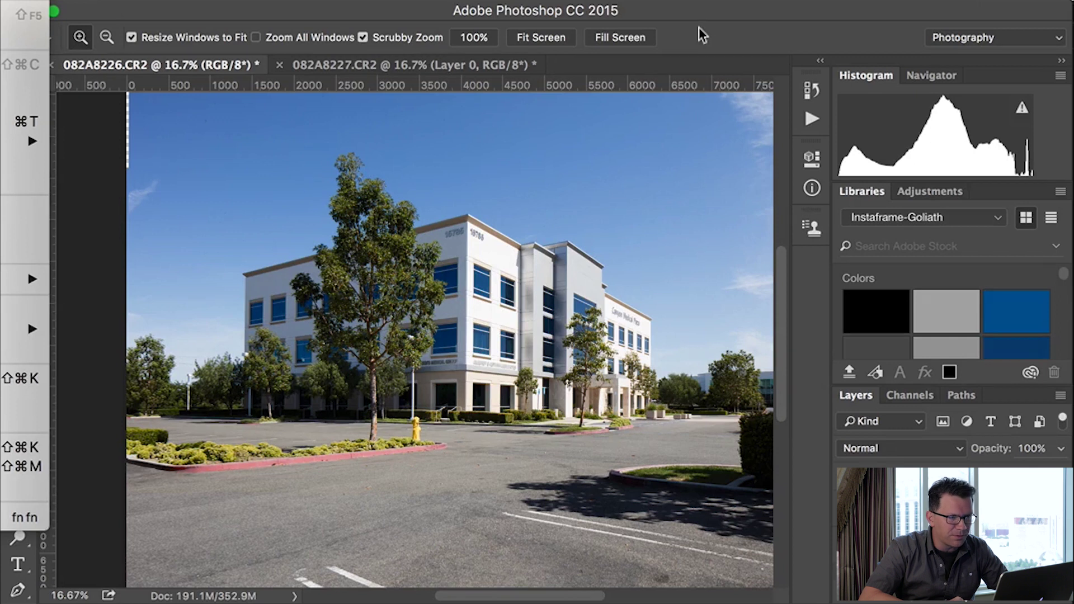
pyautogui.click(730, 13)
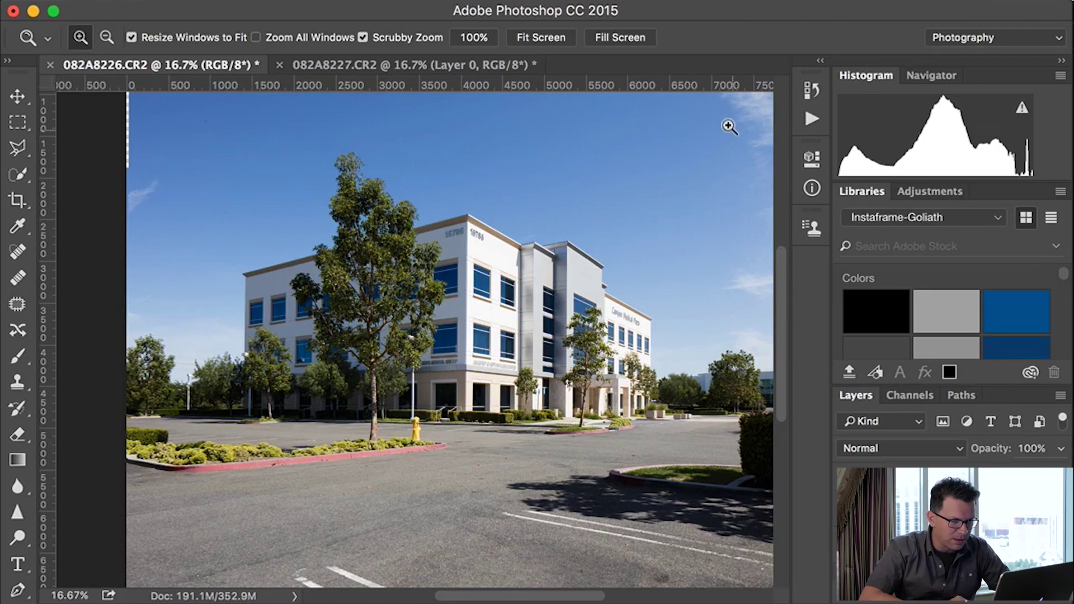
# Zoom to 300% on the MEDICAL GROUP sign lettering, then zoom back out
pyautogui.click(446, 357)
pyautogui.click(445, 357)
pyautogui.click(445, 357)
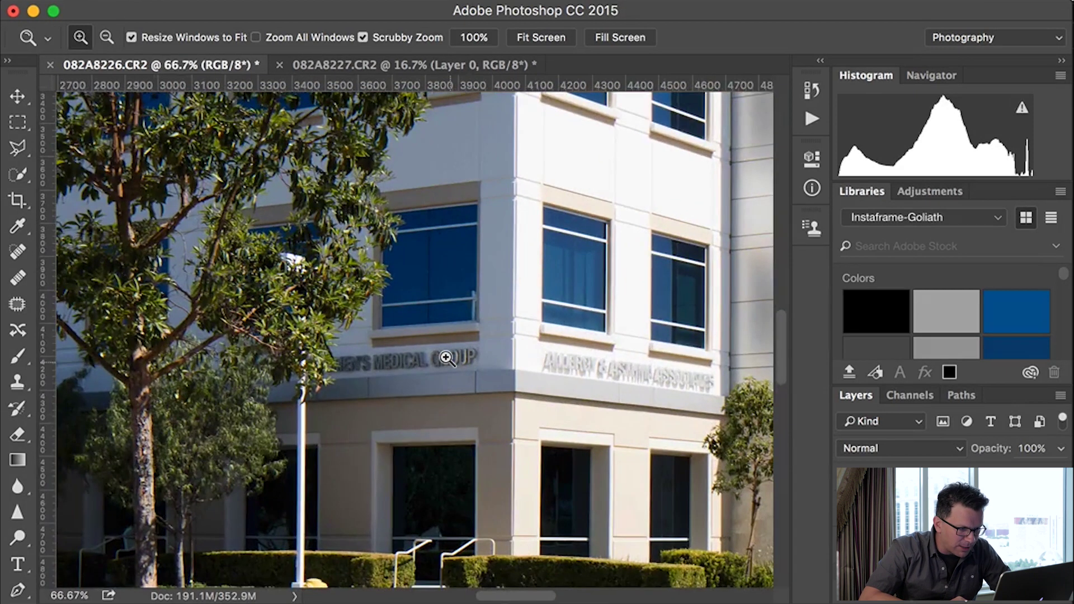
pyautogui.click(446, 356)
pyautogui.click(446, 357)
pyautogui.click(446, 357)
pyautogui.click(446, 357)
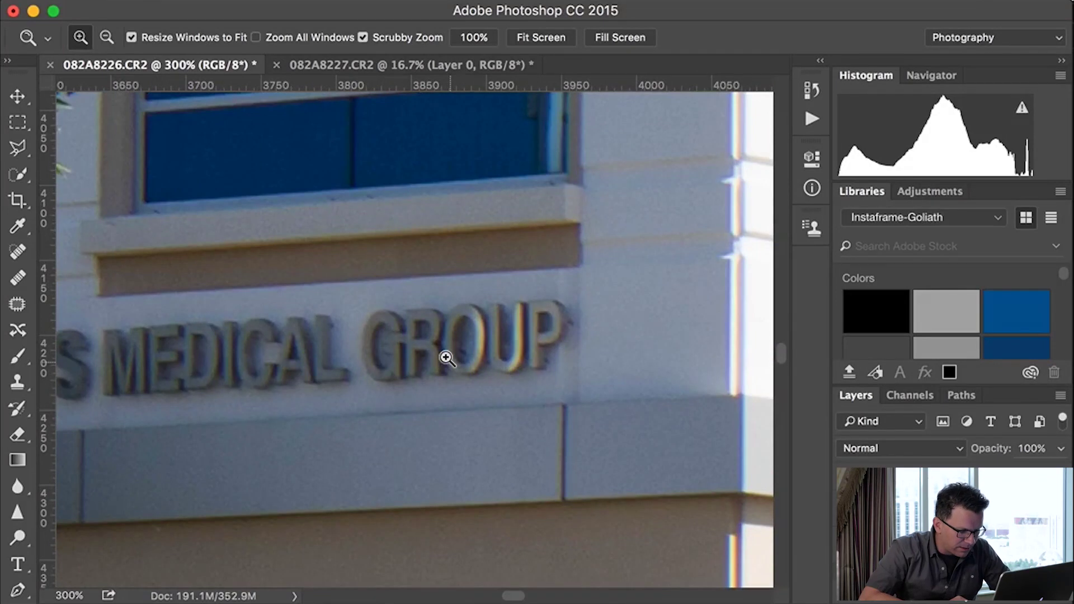
pyautogui.press('alt')
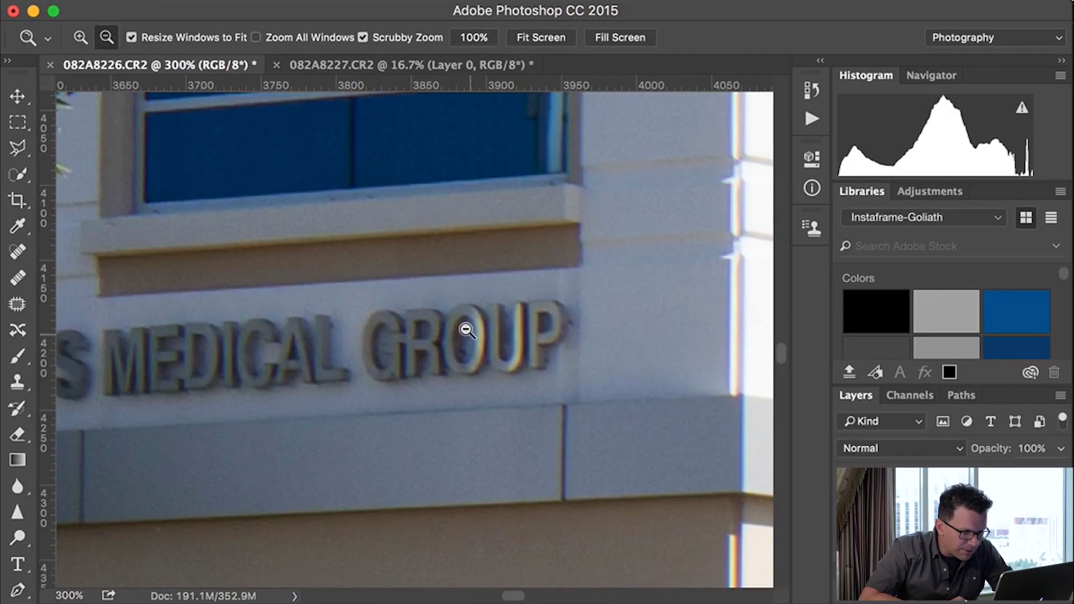
pyautogui.keyDown('alt'); pyautogui.click(466, 330); pyautogui.keyUp('alt')
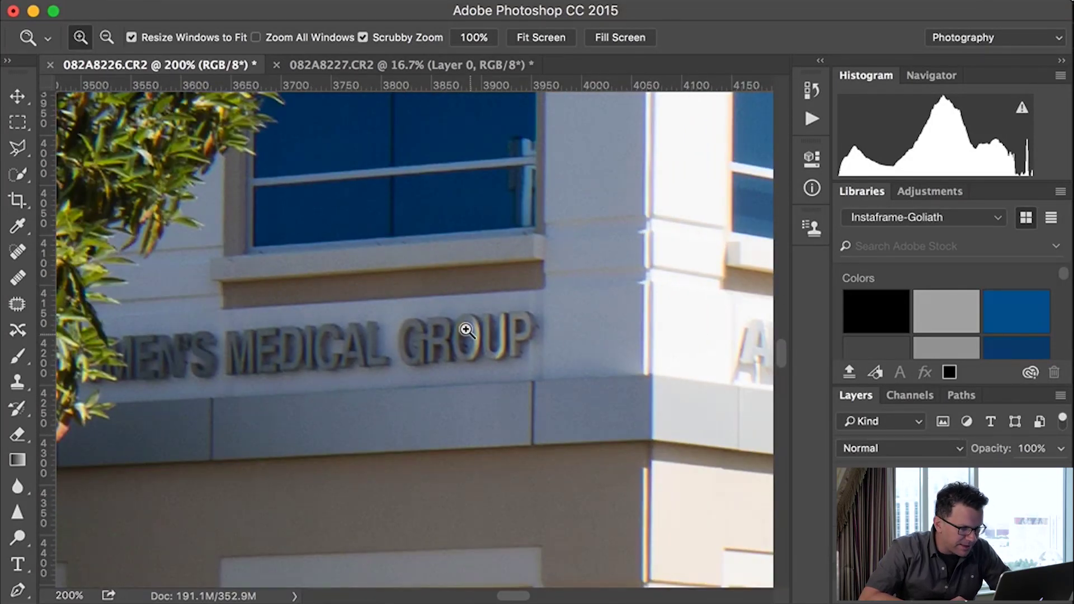
pyautogui.click(466, 330)
pyautogui.press('alt')
pyautogui.keyDown('alt'); pyautogui.click(466, 330); pyautogui.keyUp('alt')
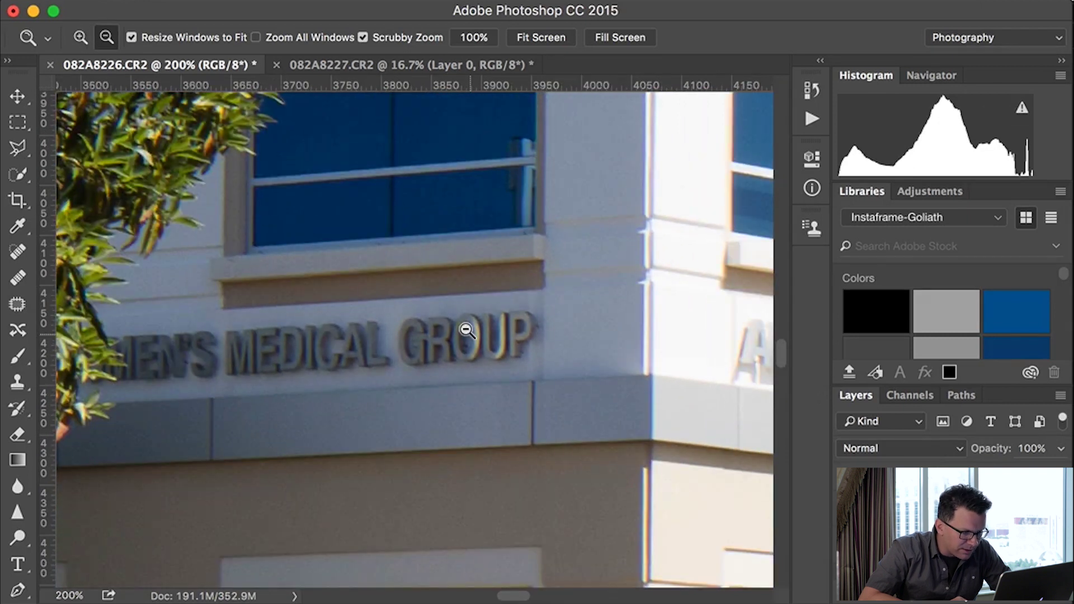
pyautogui.keyDown('alt'); pyautogui.click(466, 330); pyautogui.keyUp('alt')
# Inspect the fire hydrant up close, then close 082A8226.CR2
pyautogui.moveTo(579, 439); pyautogui.dragTo(434, 235)
pyautogui.moveTo(354, 296); pyautogui.dragTo(478, 401)
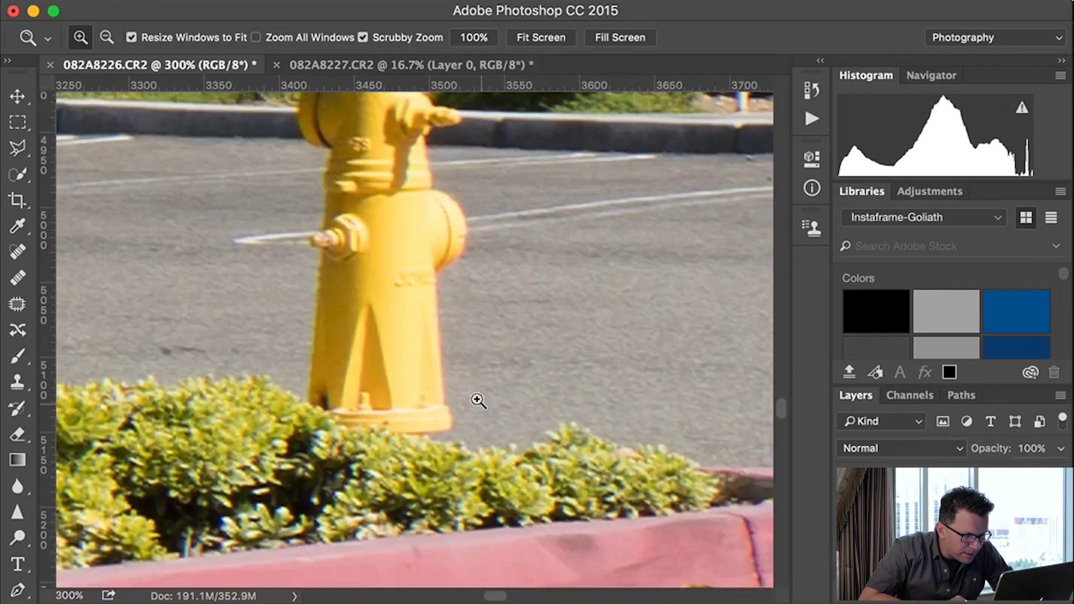
pyautogui.keyDown('alt'); pyautogui.click(461, 270); pyautogui.keyUp('alt')
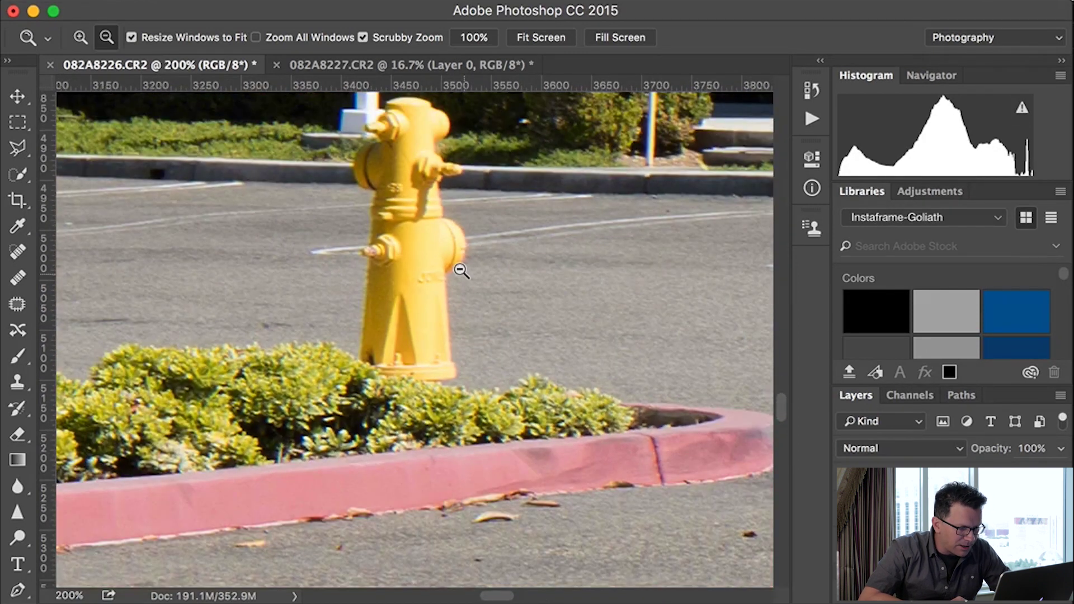
pyautogui.keyDown('alt'); pyautogui.click(462, 271); pyautogui.keyUp('alt')
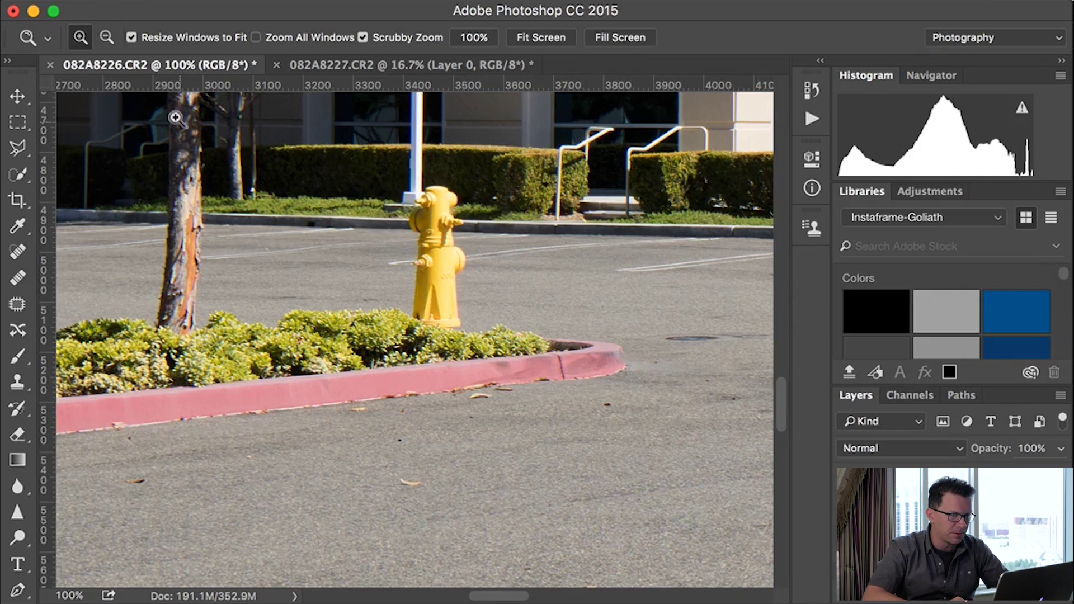
pyautogui.click(12, 10)
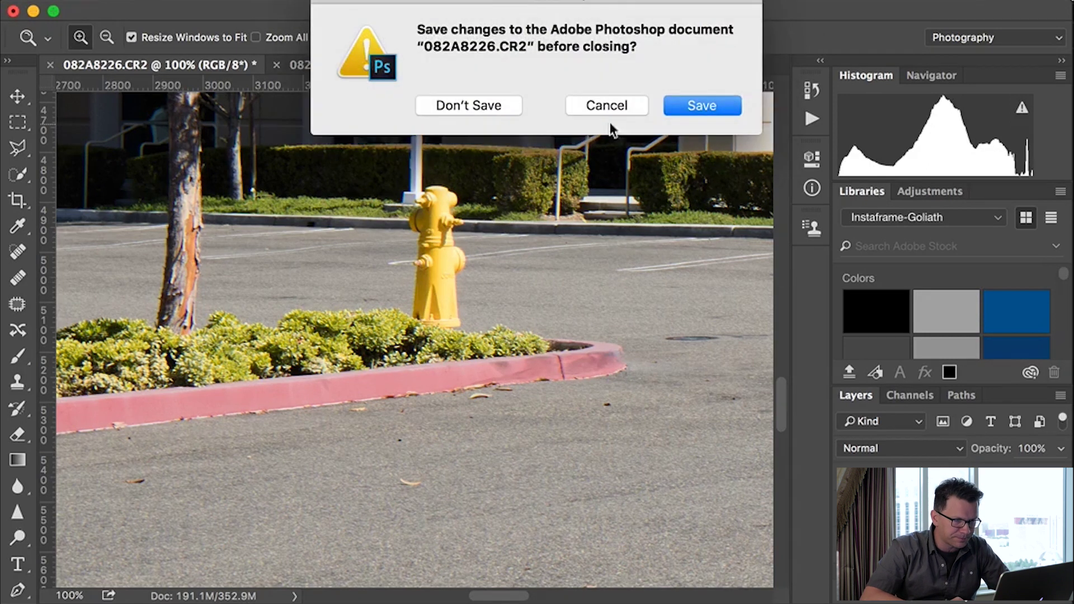
# Discard changes to 082A8226.CR2 and 082A8227.CR2, quit Photoshop, and accept the clipboard alert
pyautogui.click(499, 104)
pyautogui.click(499, 104)
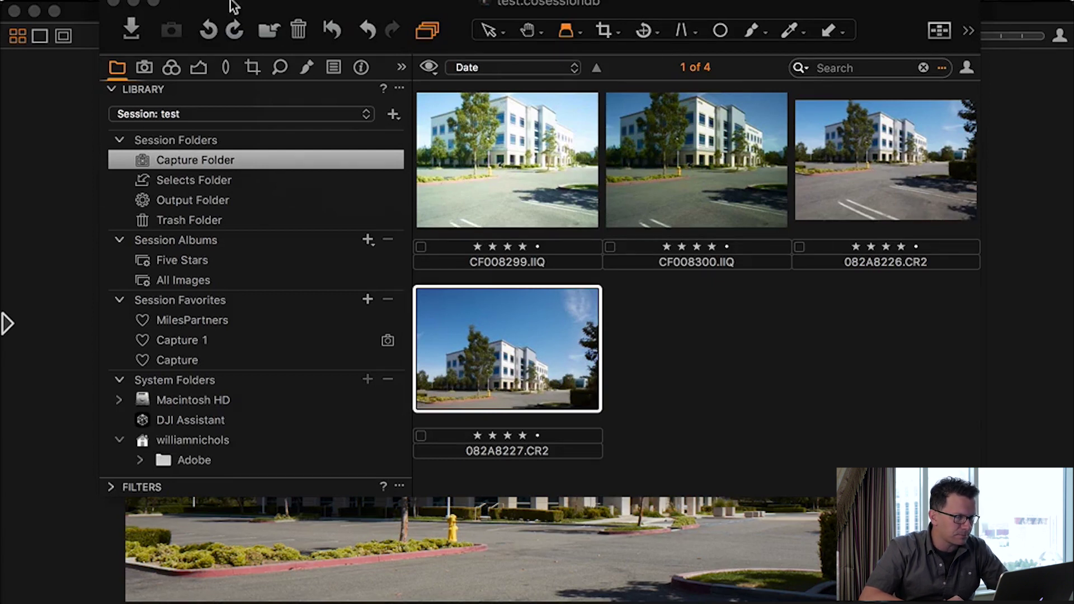
pyautogui.press('super+q')
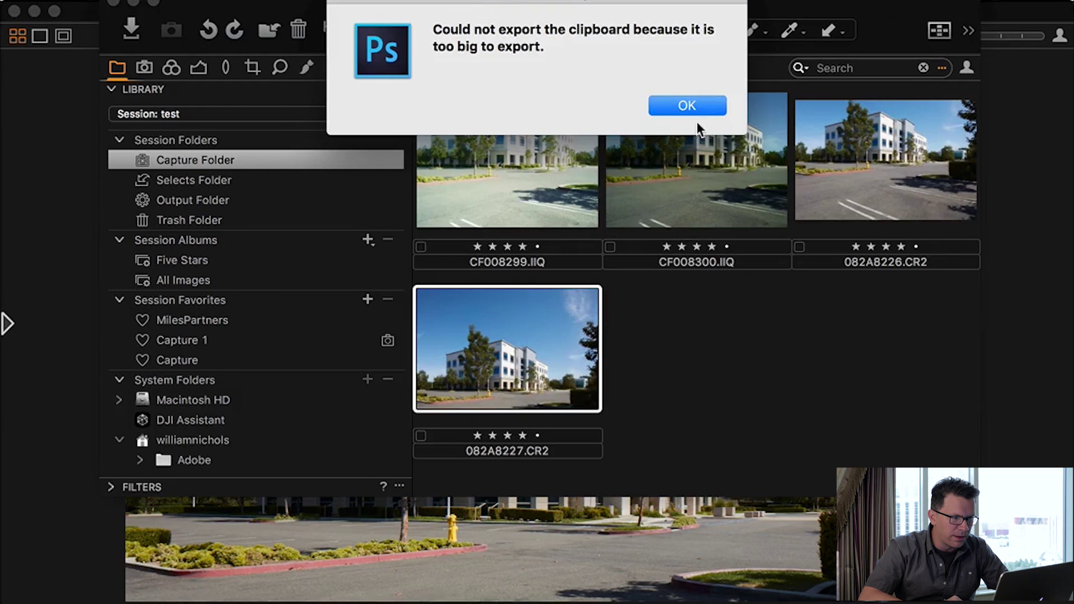
pyautogui.click(693, 112)
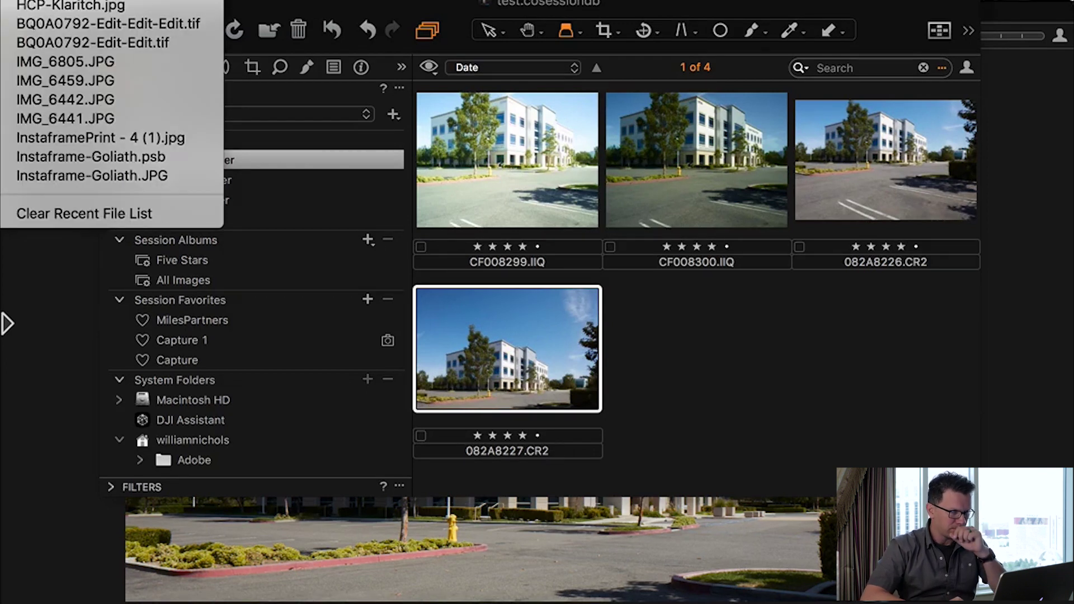
# Bring Capture One forward and load the 204-image 'Untitled Session' from recent sessions
pyautogui.press('Escape')
pyautogui.click(334, 3)
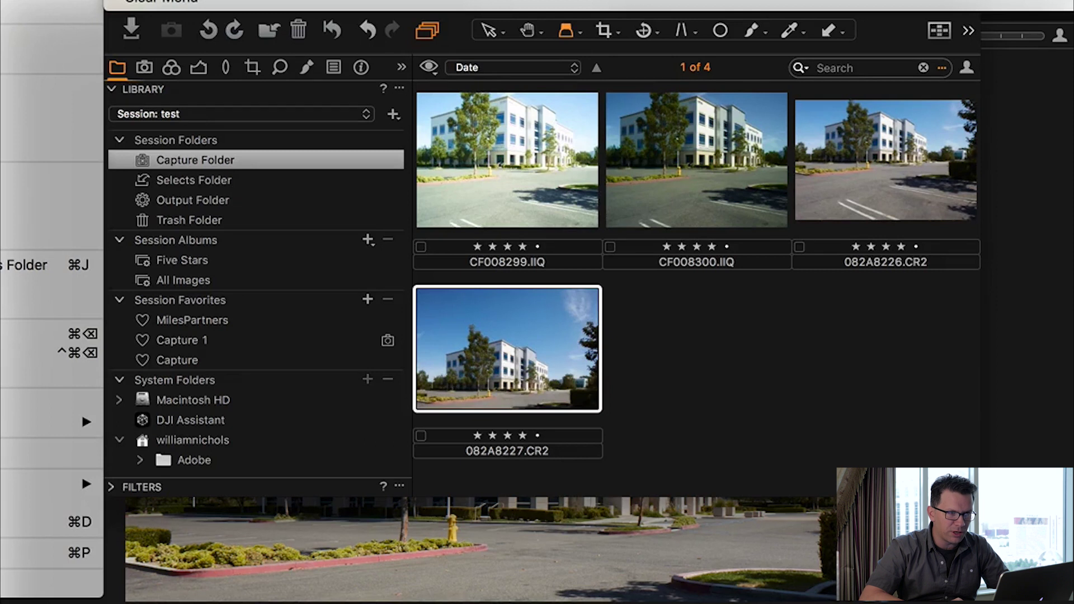
pyautogui.press('Return')
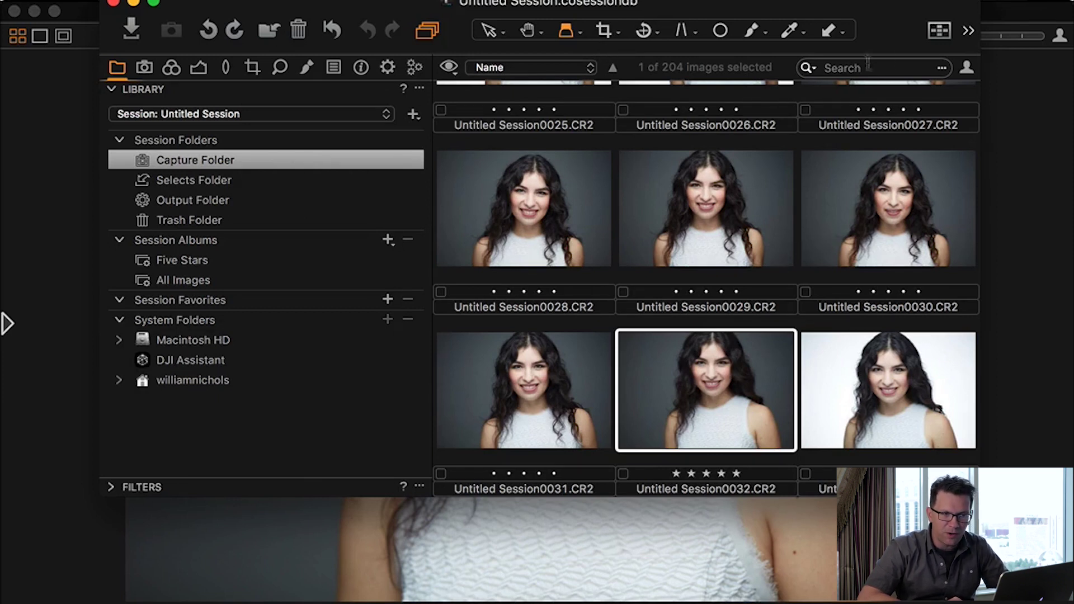
pyautogui.click(942, 69)
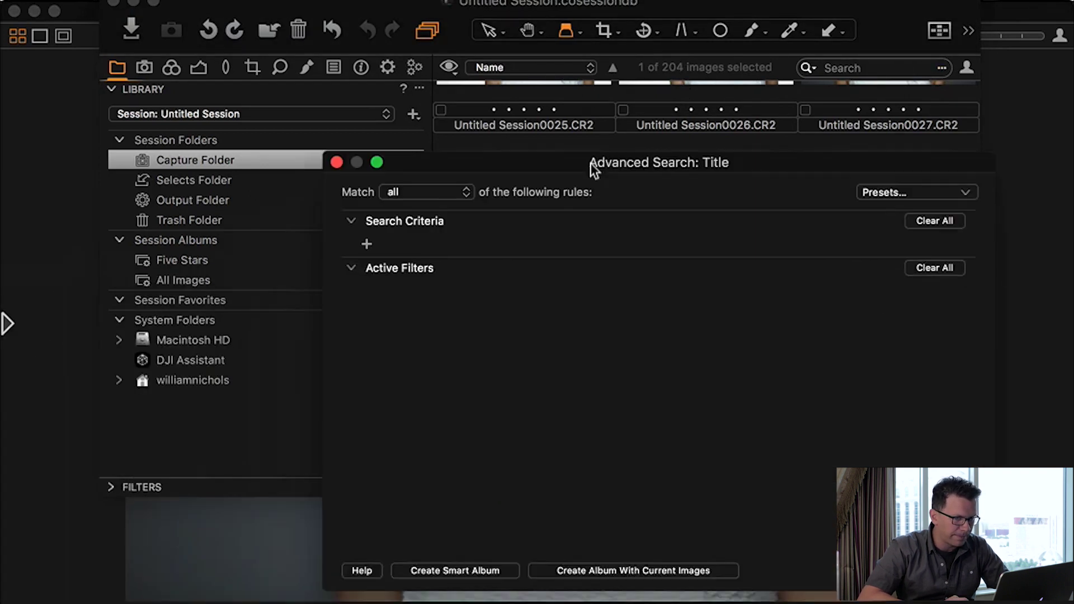
# Add an Advanced Search rule: Rating is greater than or equal to two stars
pyautogui.moveTo(593, 168); pyautogui.dragTo(575, 159)
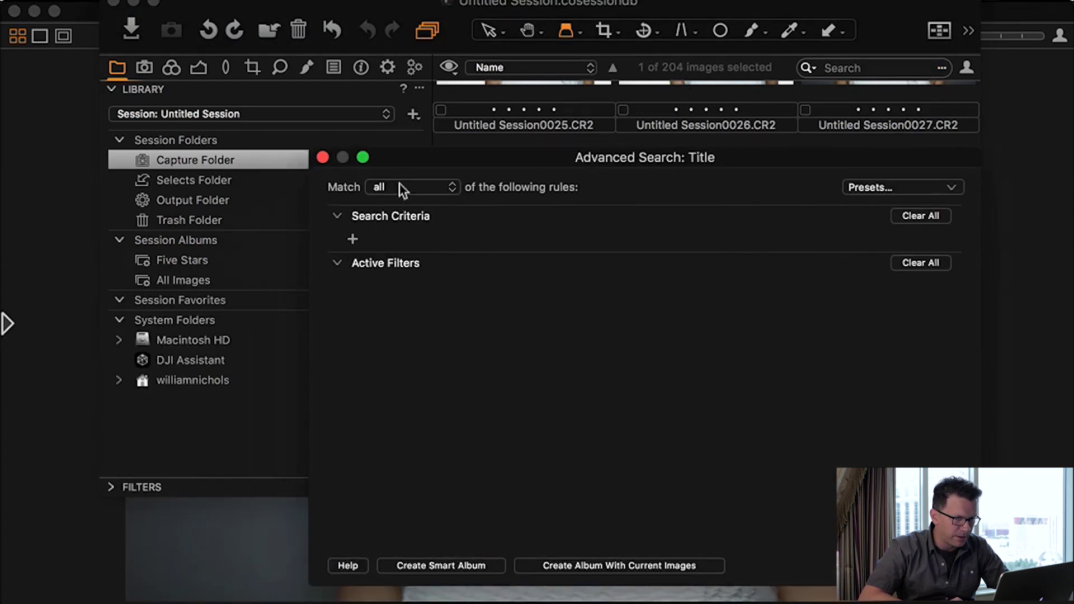
pyautogui.click(354, 241)
pyautogui.click(447, 246)
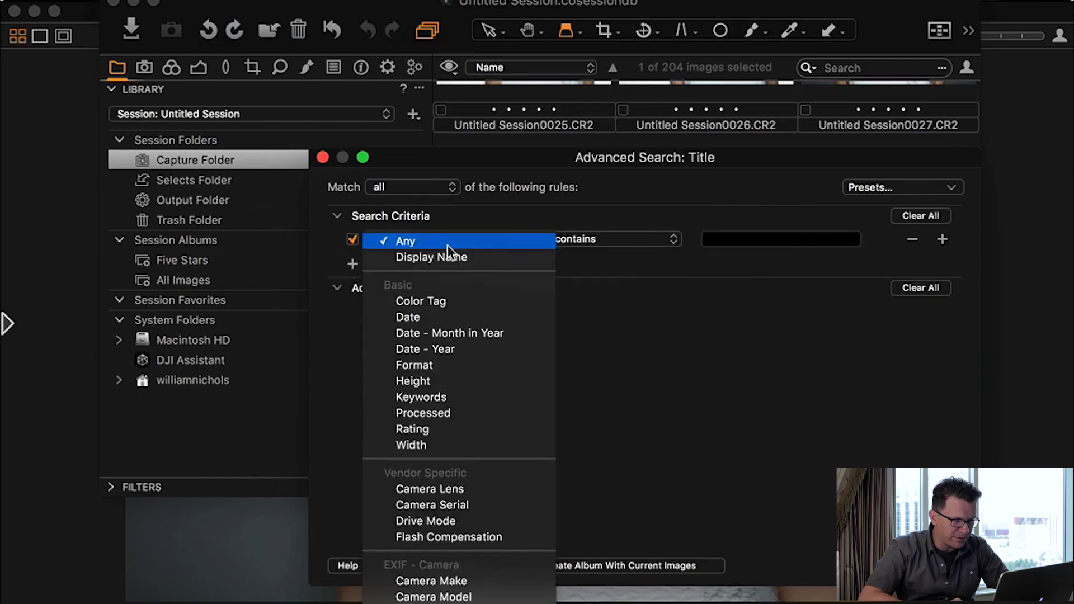
pyautogui.click(451, 434)
pyautogui.click(653, 237)
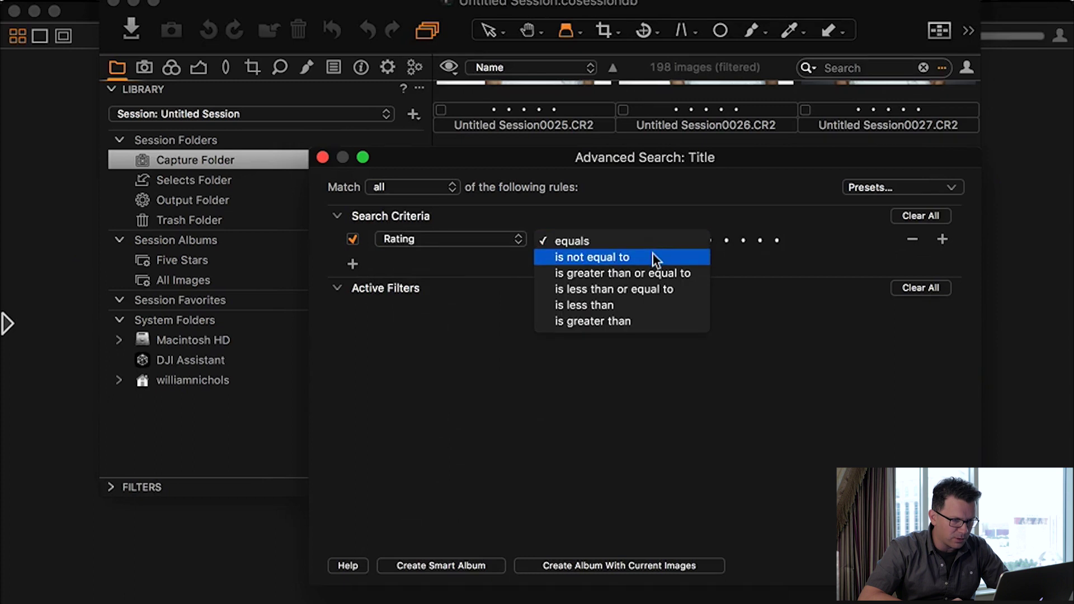
pyautogui.click(653, 272)
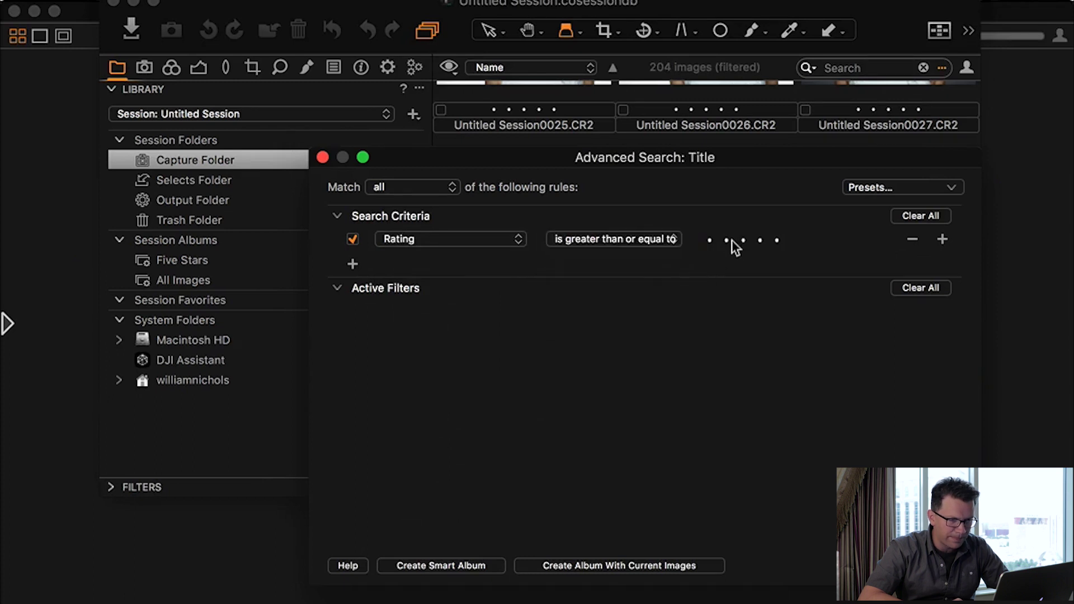
pyautogui.click(731, 240)
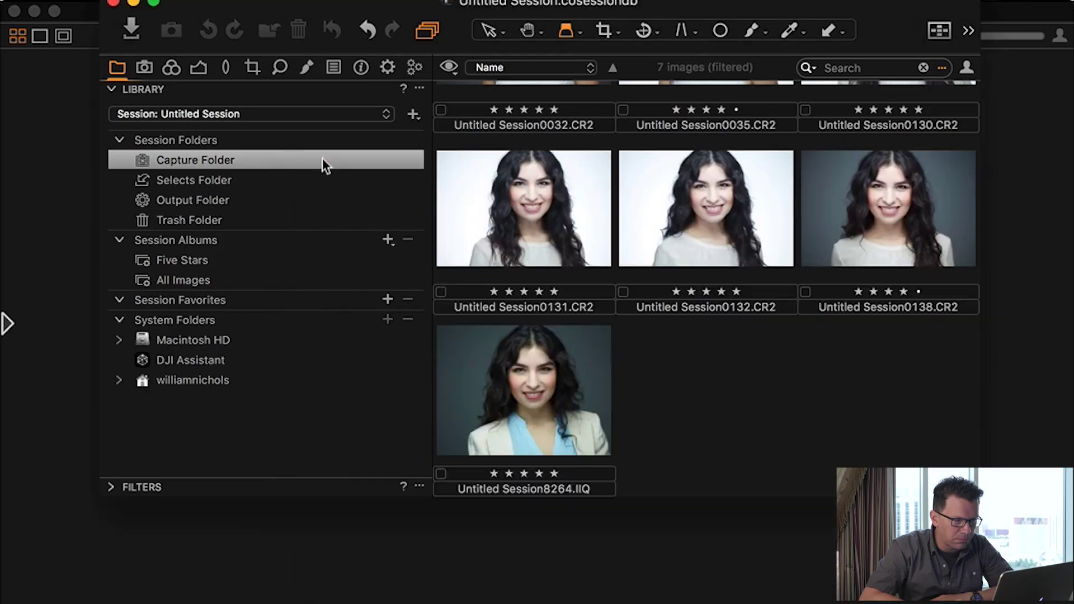
# Select Untitled Session8264.IIQ and Untitled Session0138.CR2 together and show both in the viewer
pyautogui.click(532, 374)
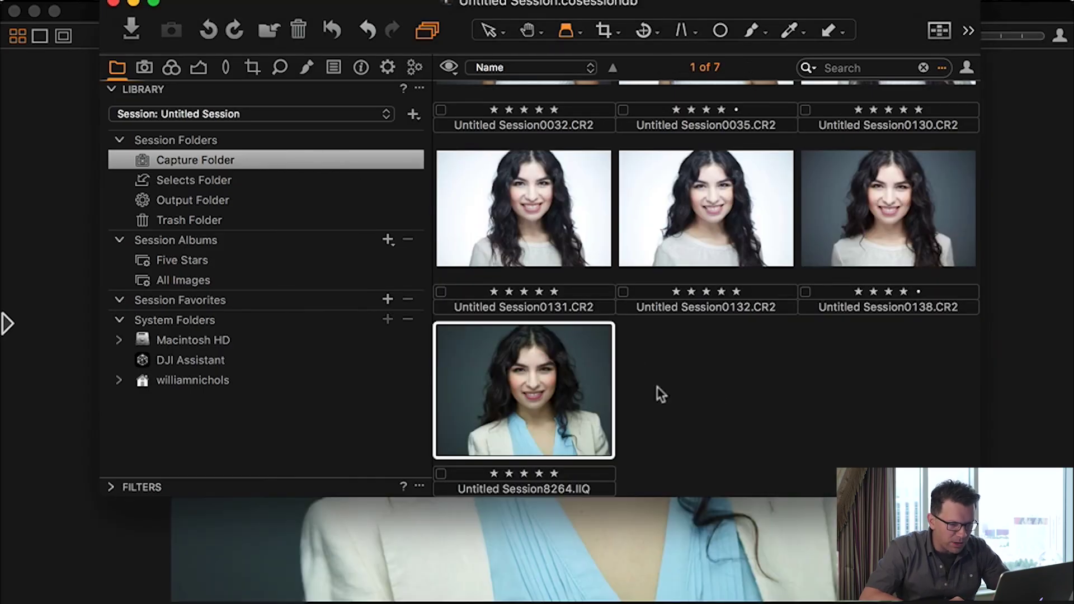
pyautogui.scroll(3, 801, 388)
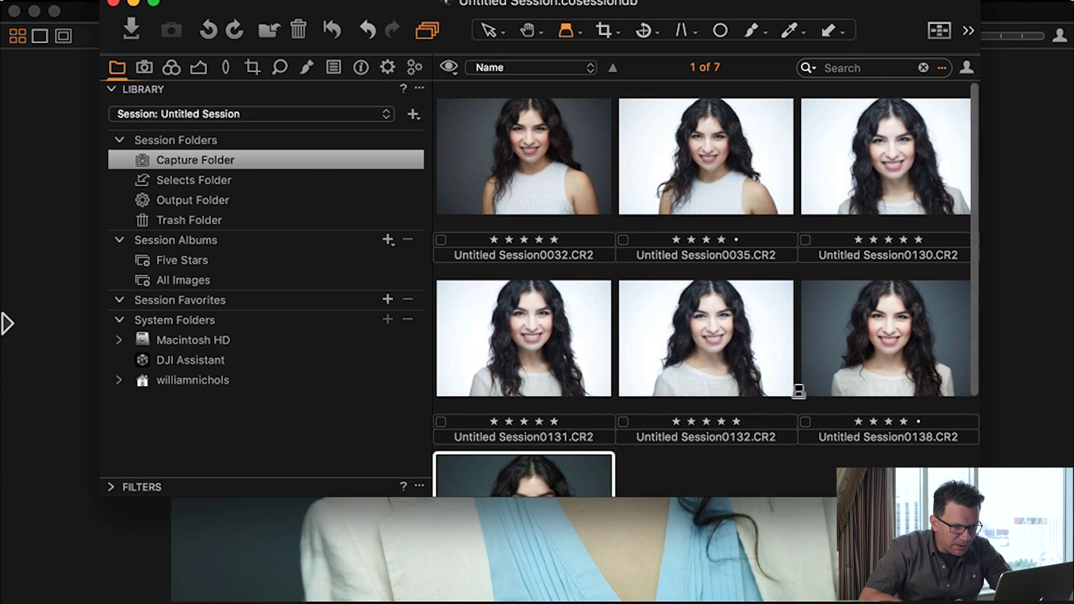
pyautogui.scroll(-3, 799, 390)
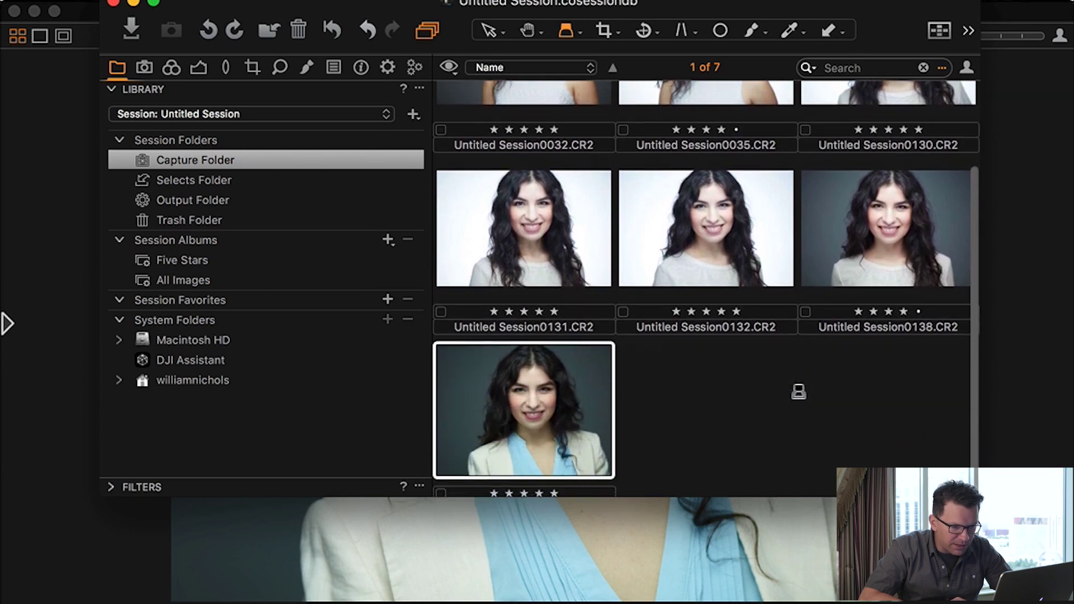
pyautogui.scroll(3, 895, 292)
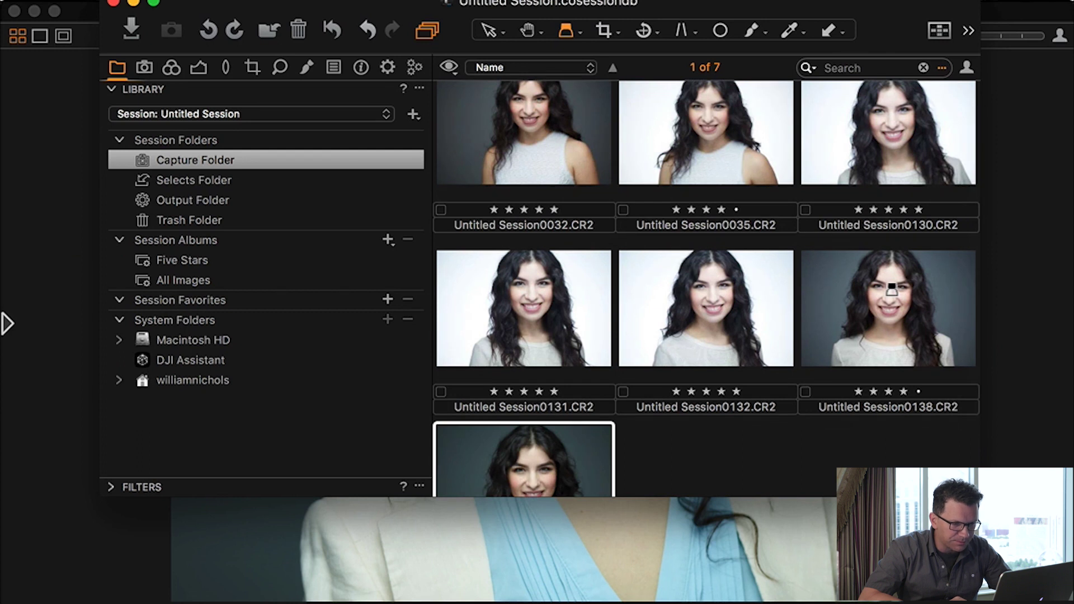
pyautogui.keyDown('super'); pyautogui.click(892, 288); pyautogui.keyUp('super')
pyautogui.click(1038, 101)
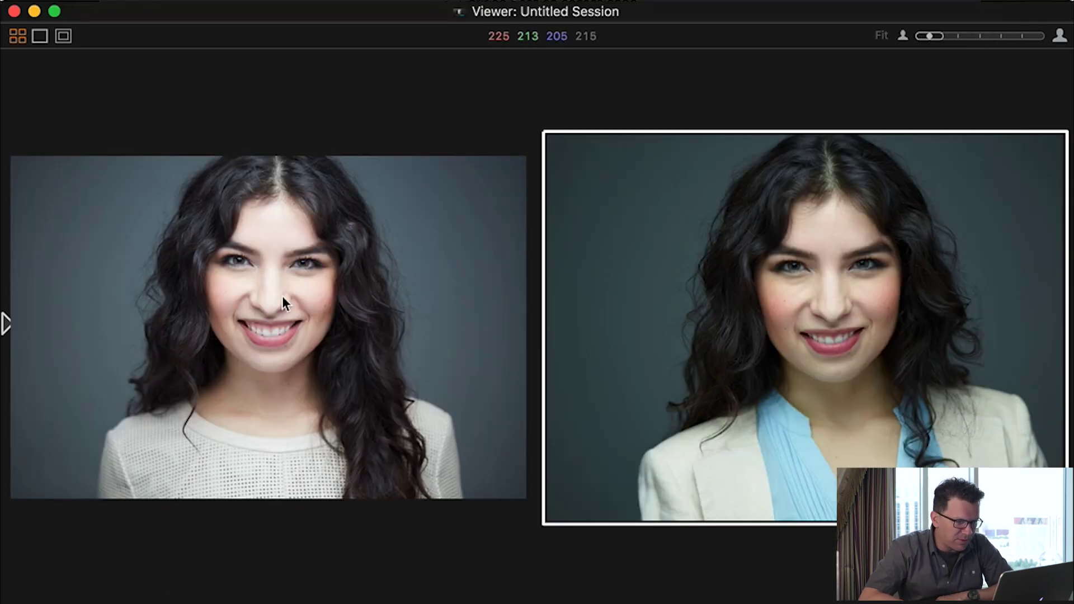
# Magnify the eyes and skin detail of both headshots side by side
pyautogui.click(793, 267)
pyautogui.moveTo(794, 267); pyautogui.dragTo(775, 271)
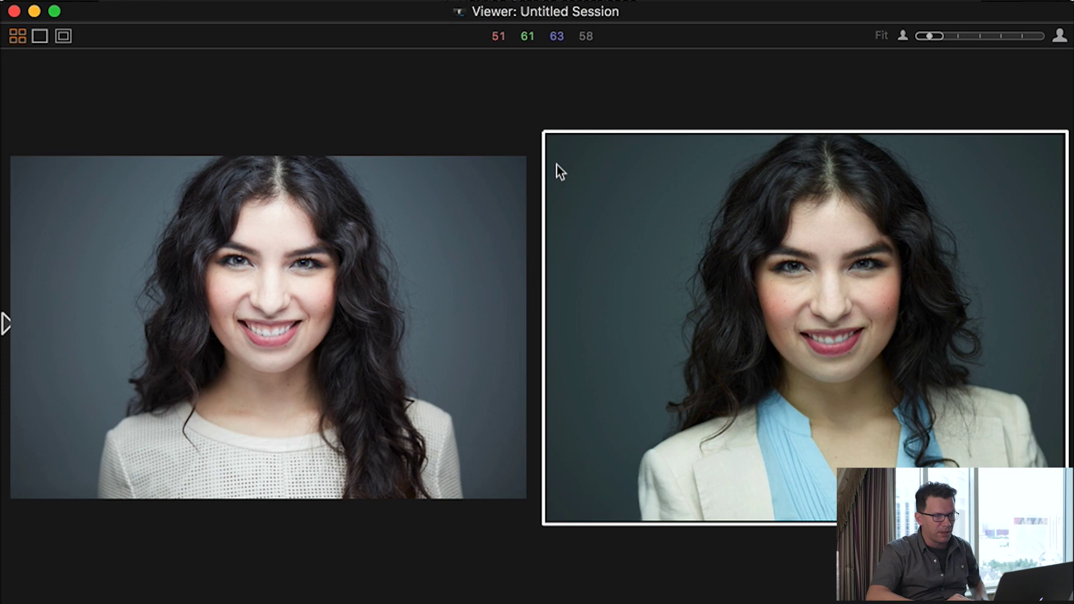
pyautogui.click(297, 257)
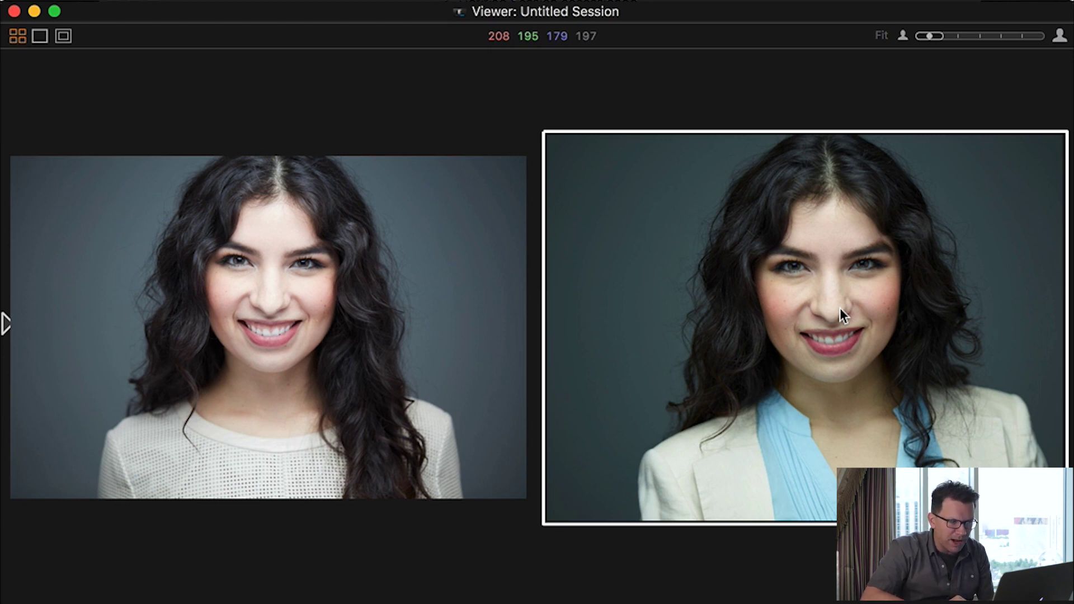
pyautogui.moveTo(805, 271); pyautogui.dragTo(772, 271)
pyautogui.moveTo(814, 338); pyautogui.dragTo(741, 247)
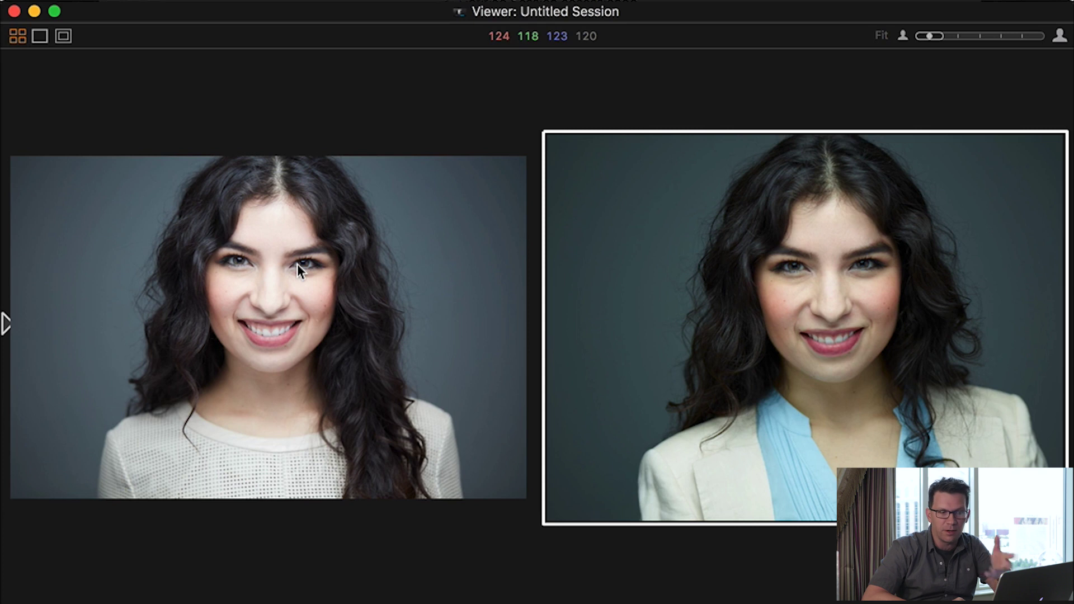
# Recheck both faces with the loupe, then raise the Phase One shot's exposure to 0.67
pyautogui.press('p')
pyautogui.moveTo(286, 258); pyautogui.dragTo(232, 260)
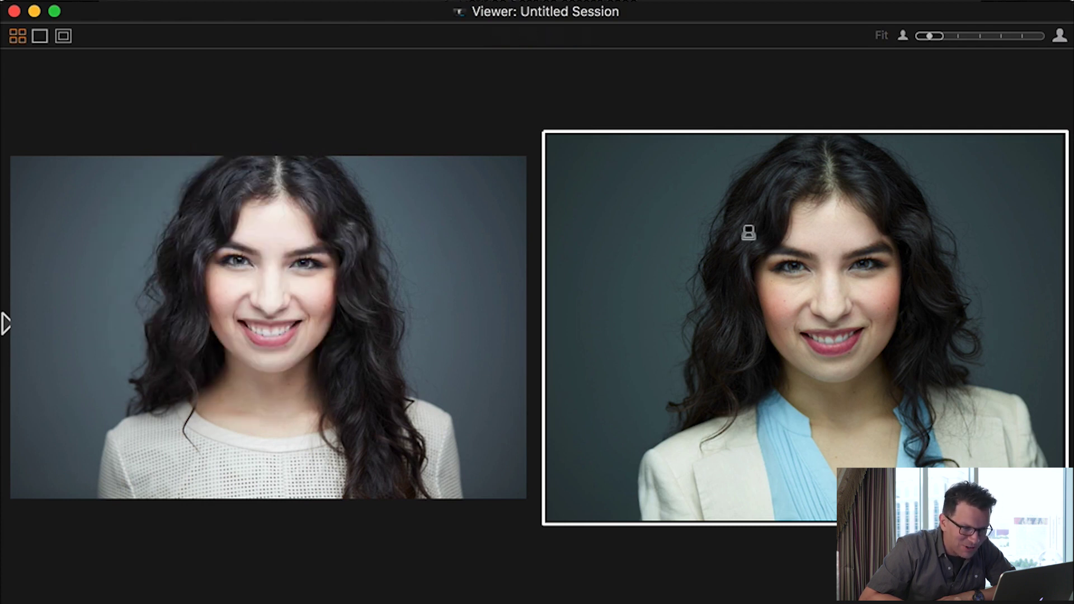
pyautogui.moveTo(791, 267); pyautogui.dragTo(790, 265)
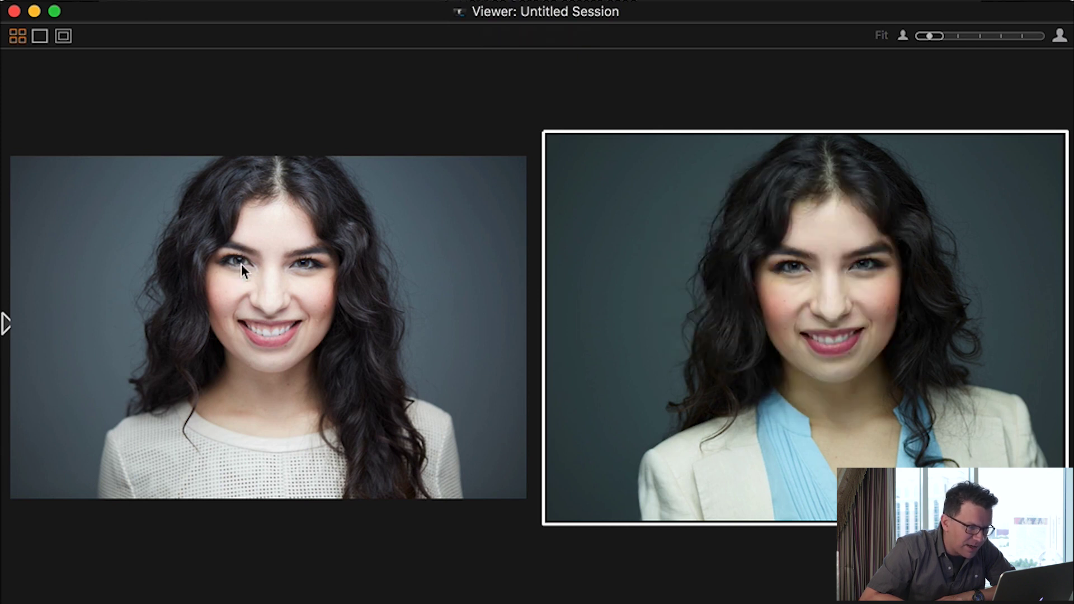
pyautogui.moveTo(239, 264); pyautogui.dragTo(240, 266)
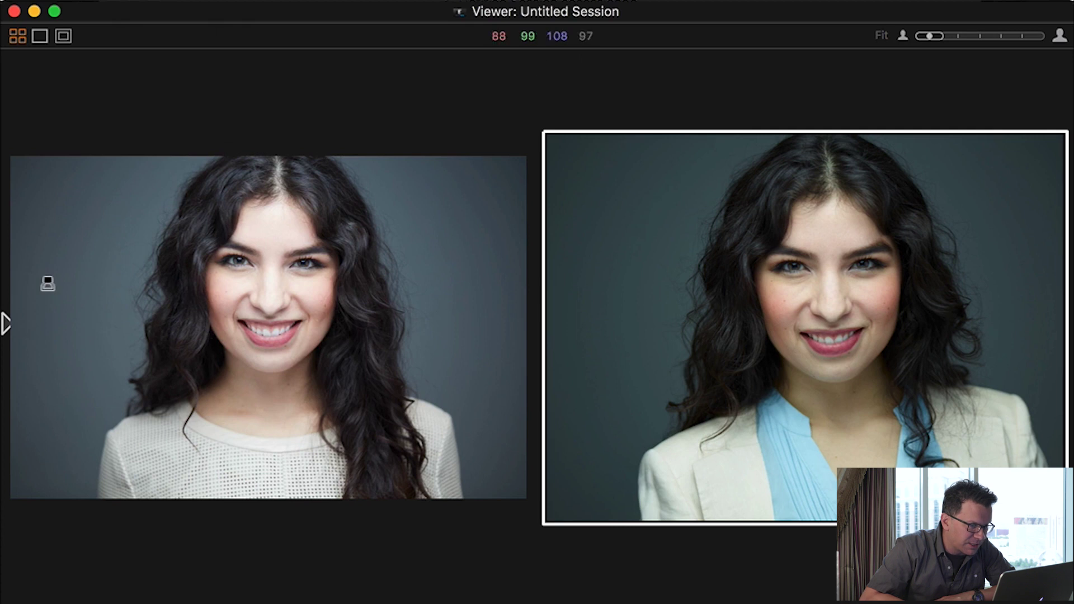
pyautogui.moveTo(7, 324)
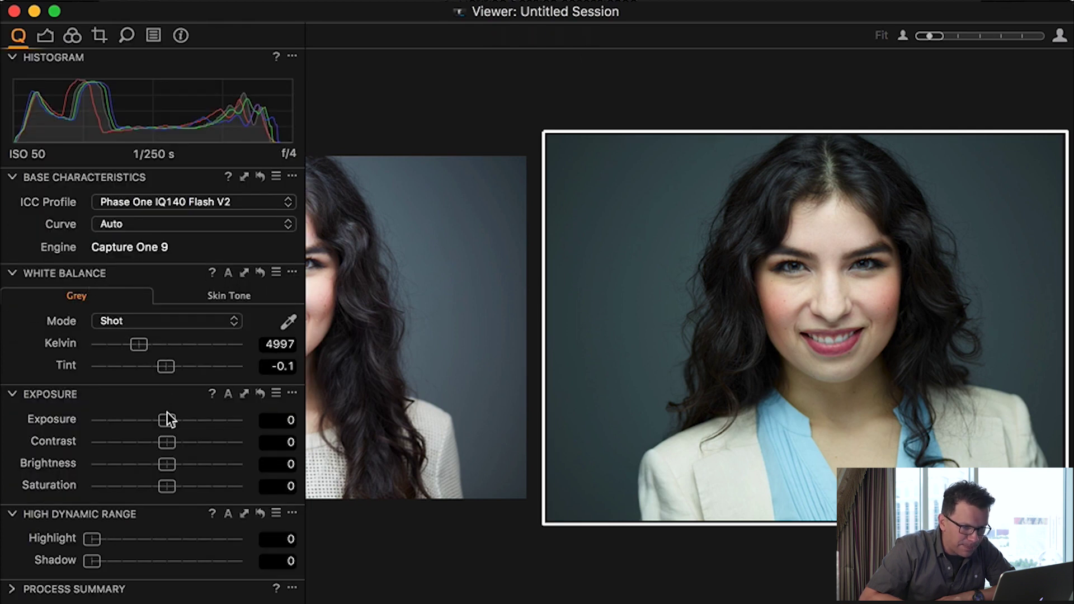
pyautogui.moveTo(167, 412); pyautogui.dragTo(176, 413)
pyautogui.click(377, 358)
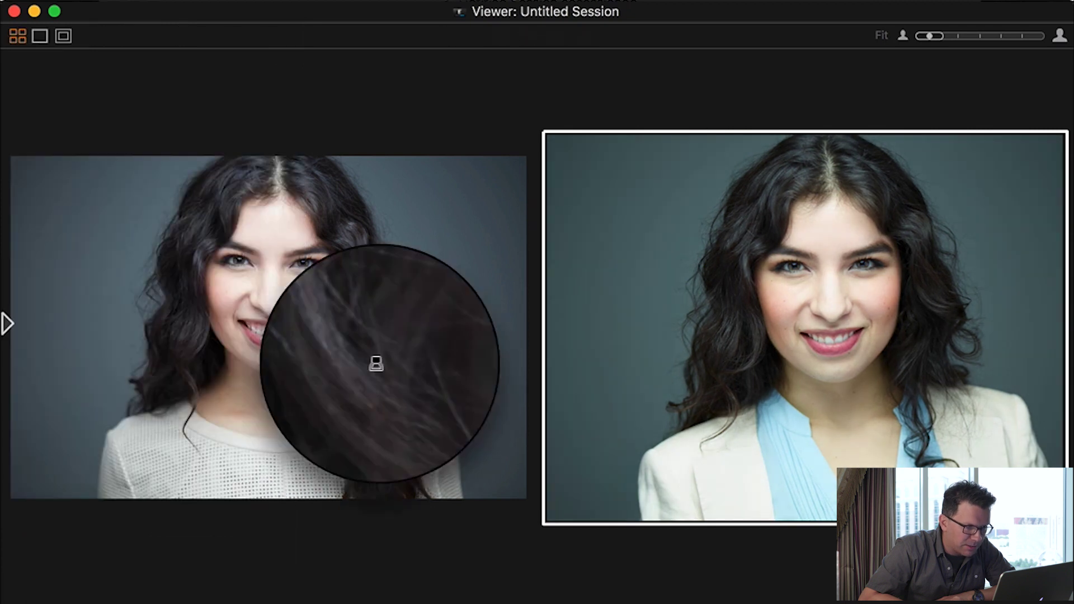
pyautogui.click(791, 265)
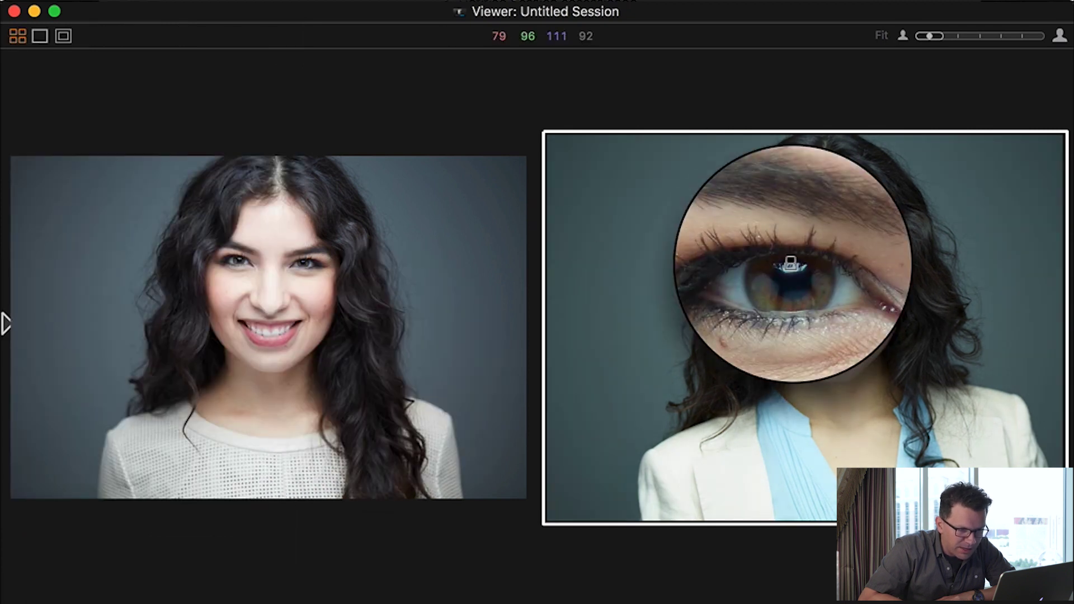
pyautogui.moveTo(790, 264); pyautogui.dragTo(778, 268)
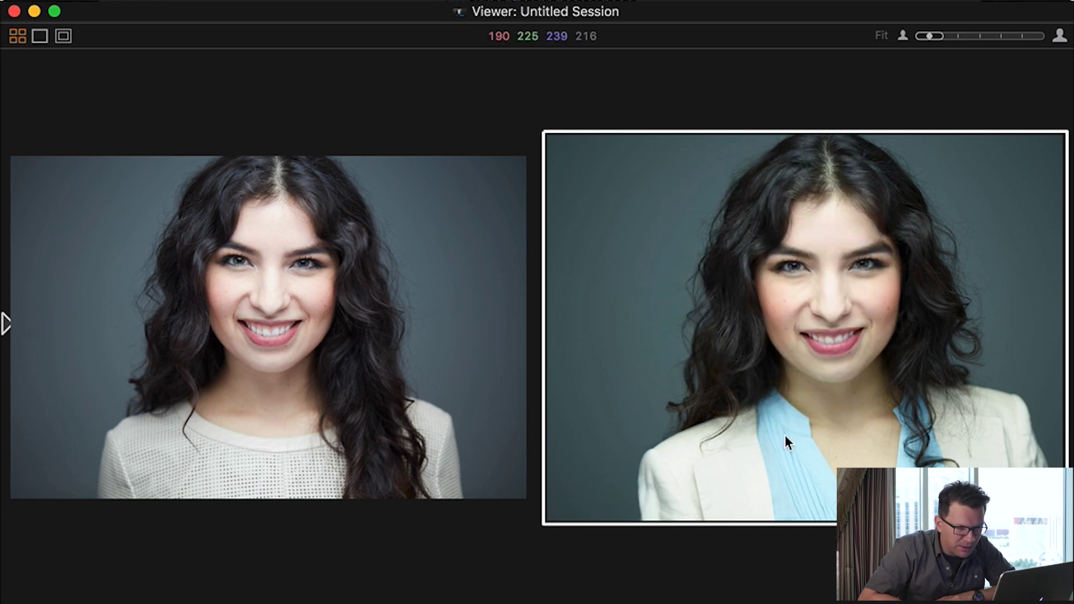
pyautogui.moveTo(851, 270)
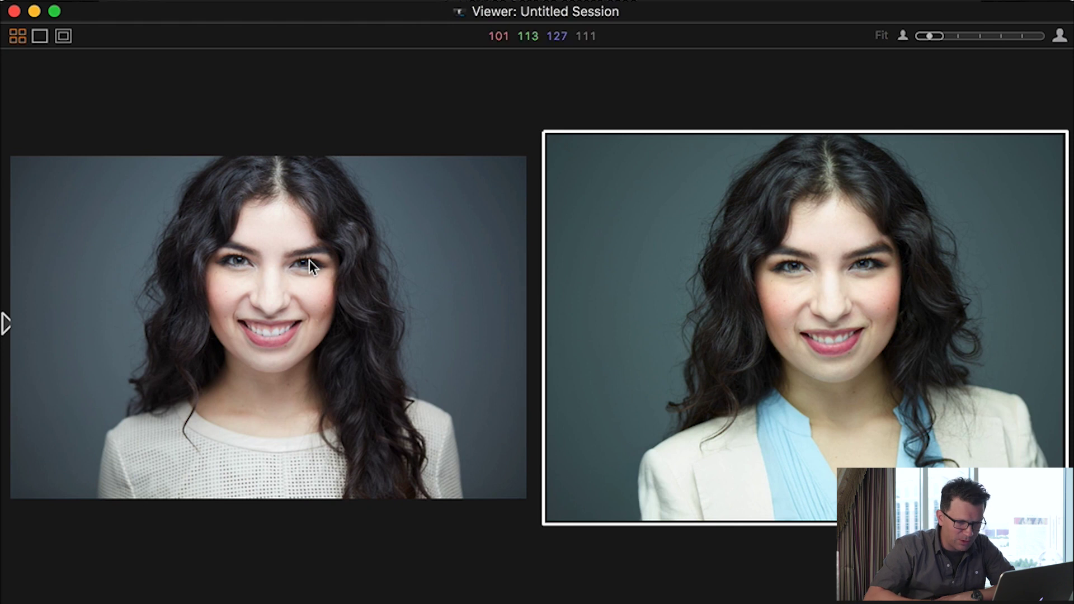
pyautogui.moveTo(208, 261)
pyautogui.mouseDown()
pyautogui.moveTo(239, 268)
pyautogui.moveTo(224, 235)
pyautogui.moveTo(250, 190)
pyautogui.moveTo(270, 189)
pyautogui.moveTo(235, 278)
pyautogui.moveTo(240, 247)
pyautogui.moveTo(230, 259)
pyautogui.mouseUp()
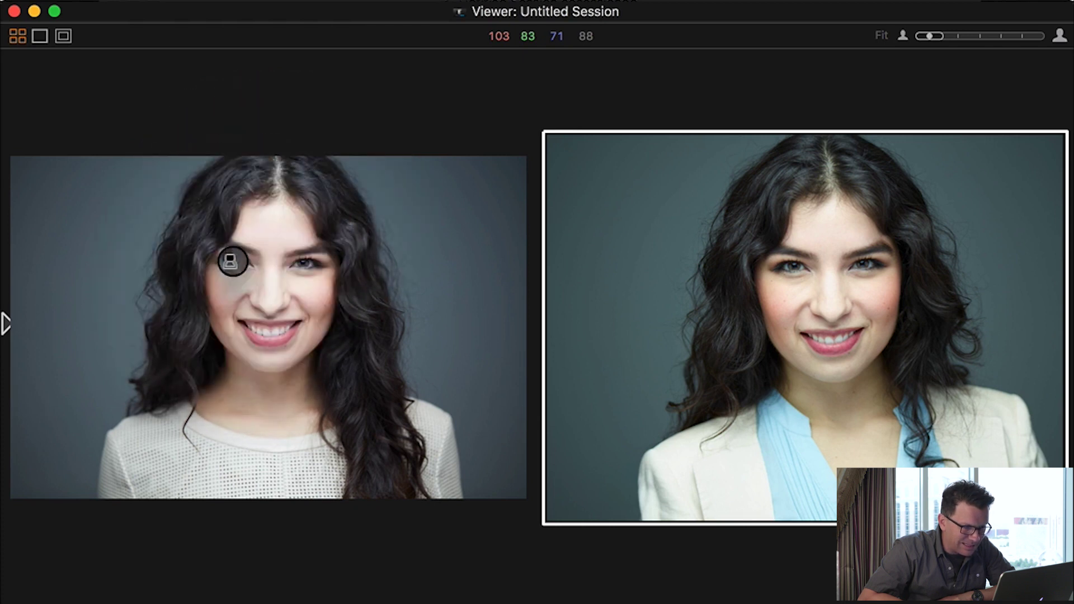
pyautogui.moveTo(300, 355); pyautogui.dragTo(230, 261)
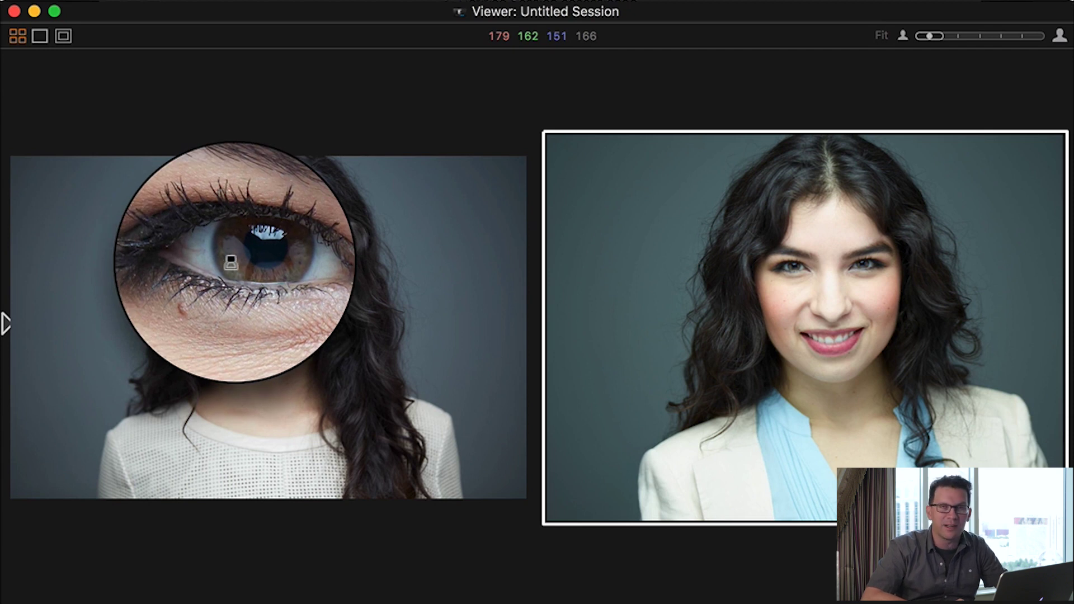
pyautogui.moveTo(230, 262); pyautogui.dragTo(230, 268)
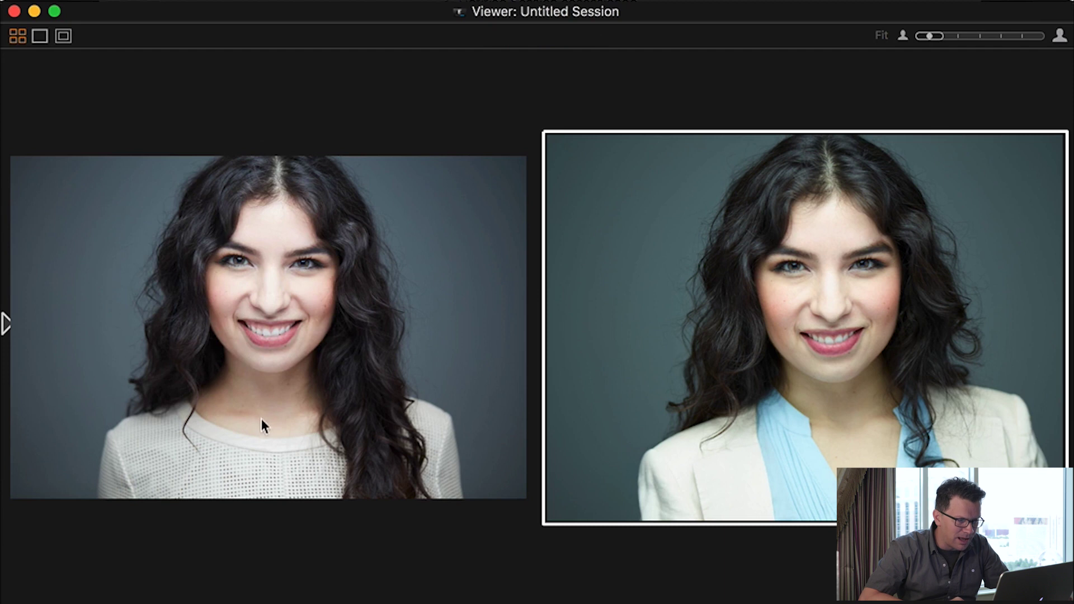
pyautogui.moveTo(283, 467); pyautogui.dragTo(288, 462)
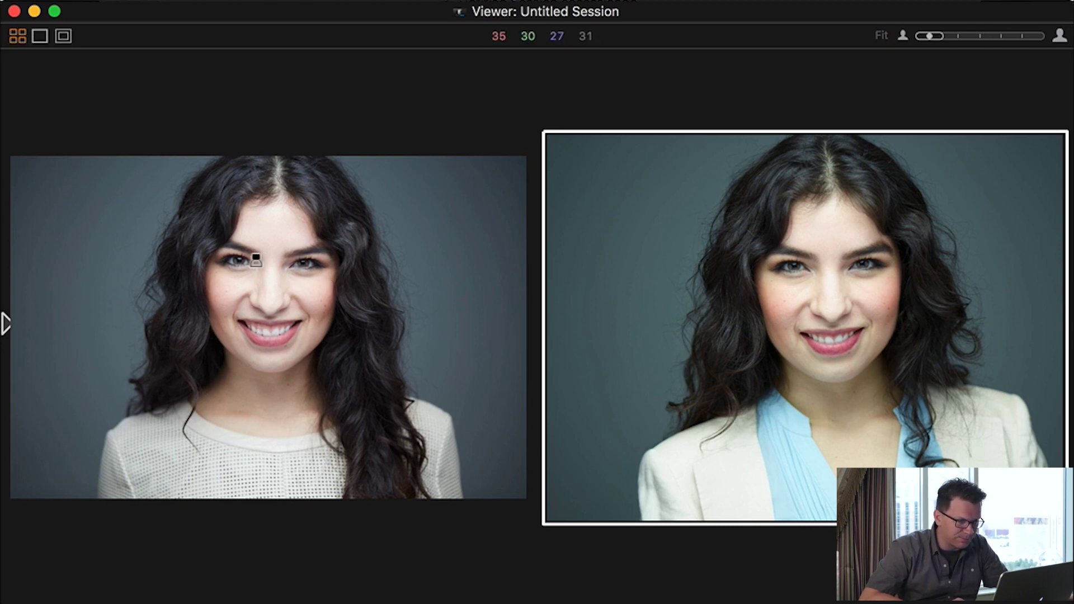
pyautogui.moveTo(256, 259)
pyautogui.mouseDown()
pyautogui.moveTo(220, 250)
pyautogui.moveTo(233, 263)
pyautogui.moveTo(233, 244)
pyautogui.moveTo(202, 246)
pyautogui.moveTo(204, 283)
pyautogui.moveTo(232, 282)
pyautogui.moveTo(233, 248)
pyautogui.moveTo(236, 259)
pyautogui.mouseUp()
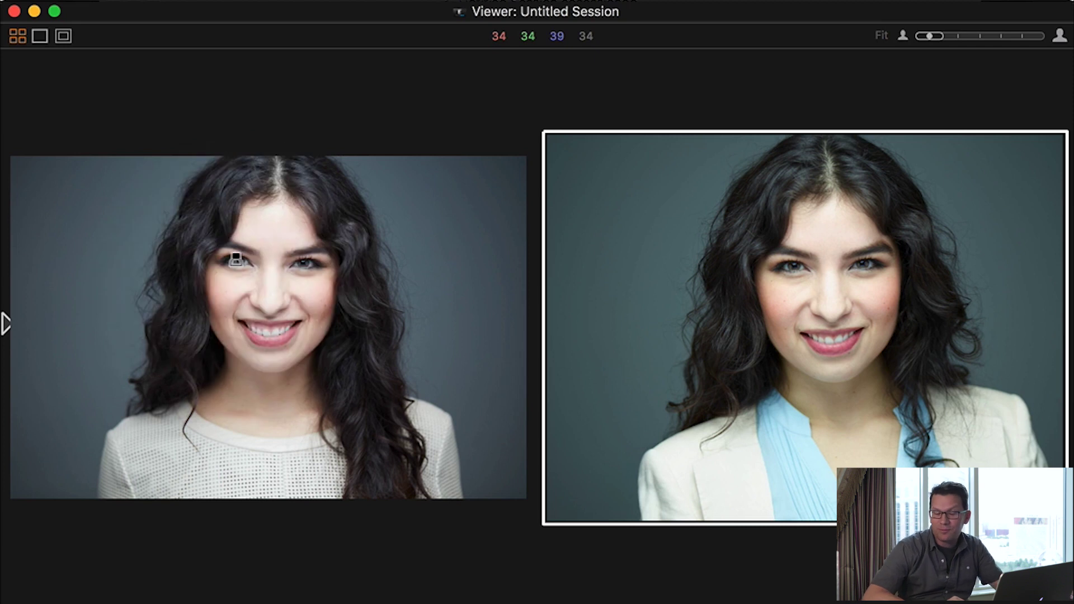